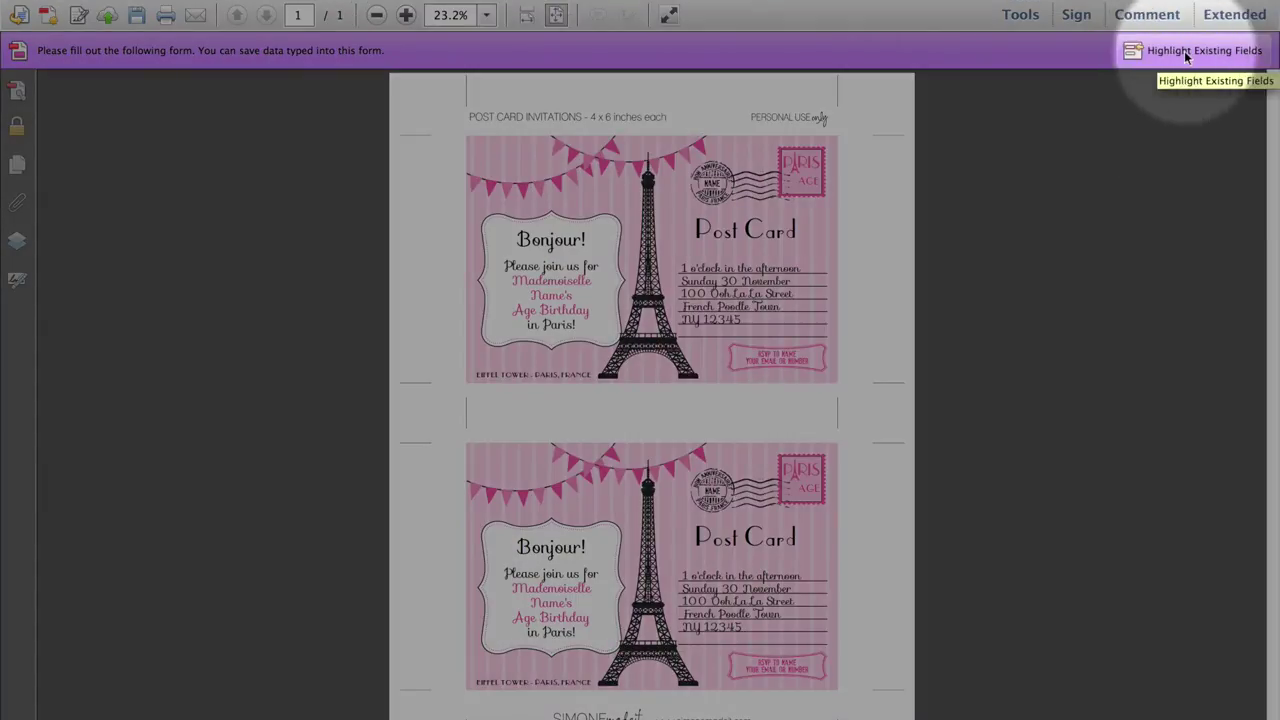
# Briefly show the fillable fields, zoom to 45%, and select the stamp's NAME placeholder
pyautogui.click(1185, 55)
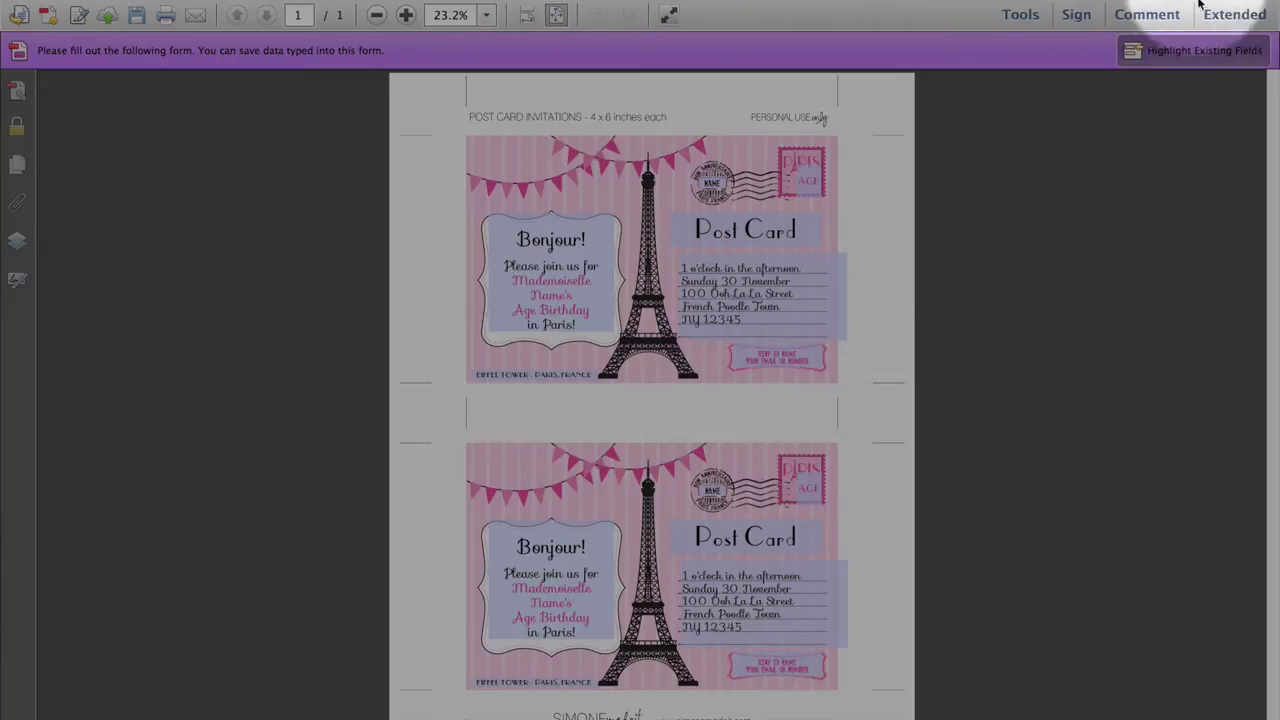
pyautogui.click(1207, 53)
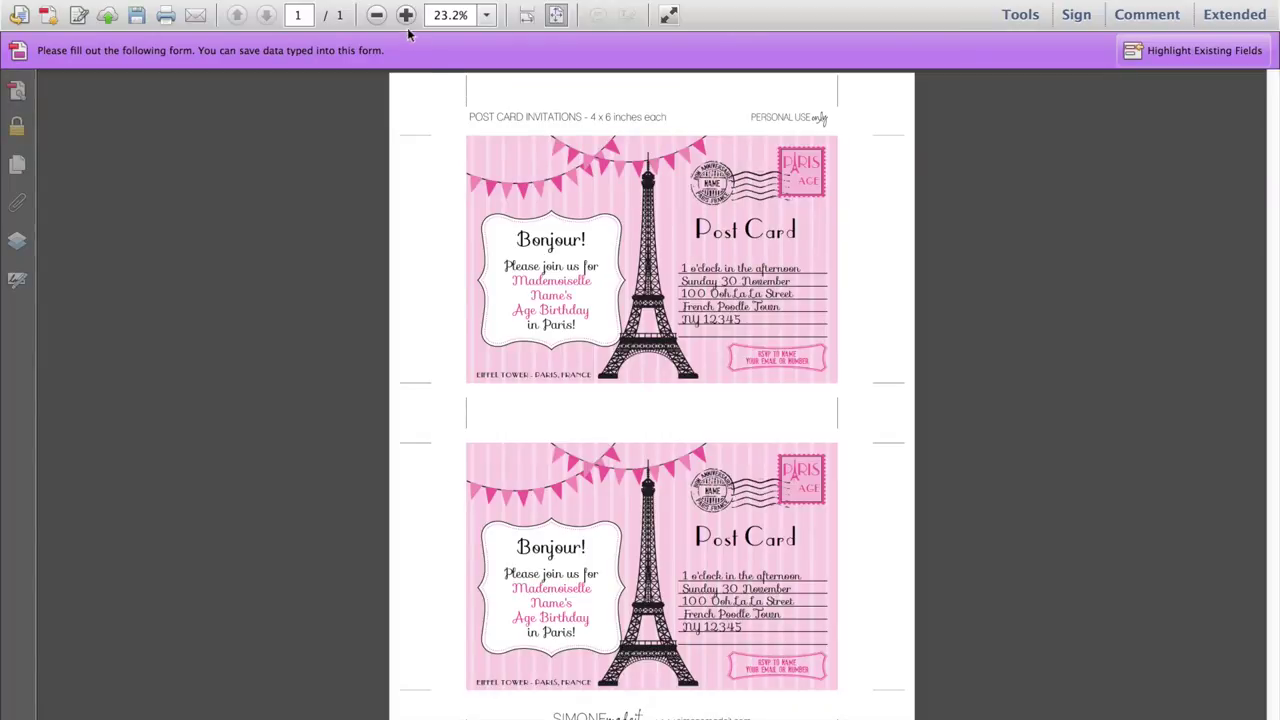
pyautogui.click(451, 16)
pyautogui.write('45')
pyautogui.press('Return')
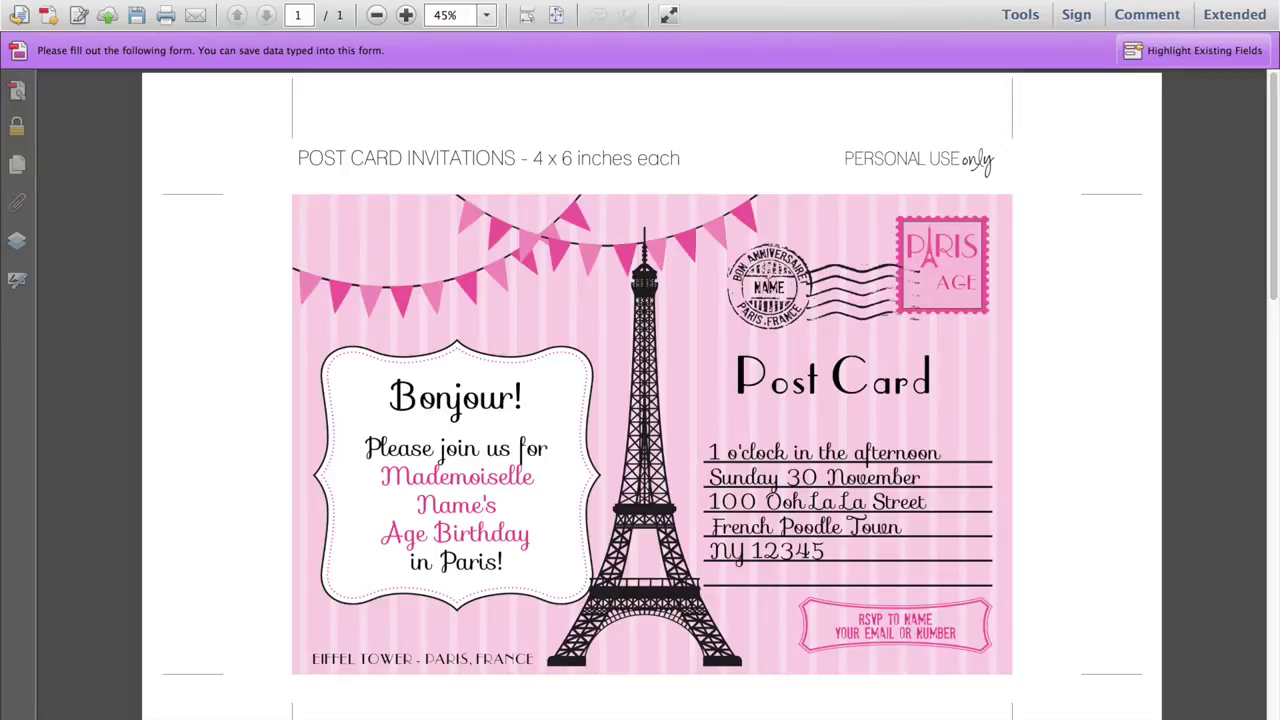
pyautogui.click(768, 286)
# Put the birthday girl's name and age 8 in the stamps and retitle the heading 'Postcard'
pyautogui.write('SOPHIE')
pyautogui.click(970, 282)
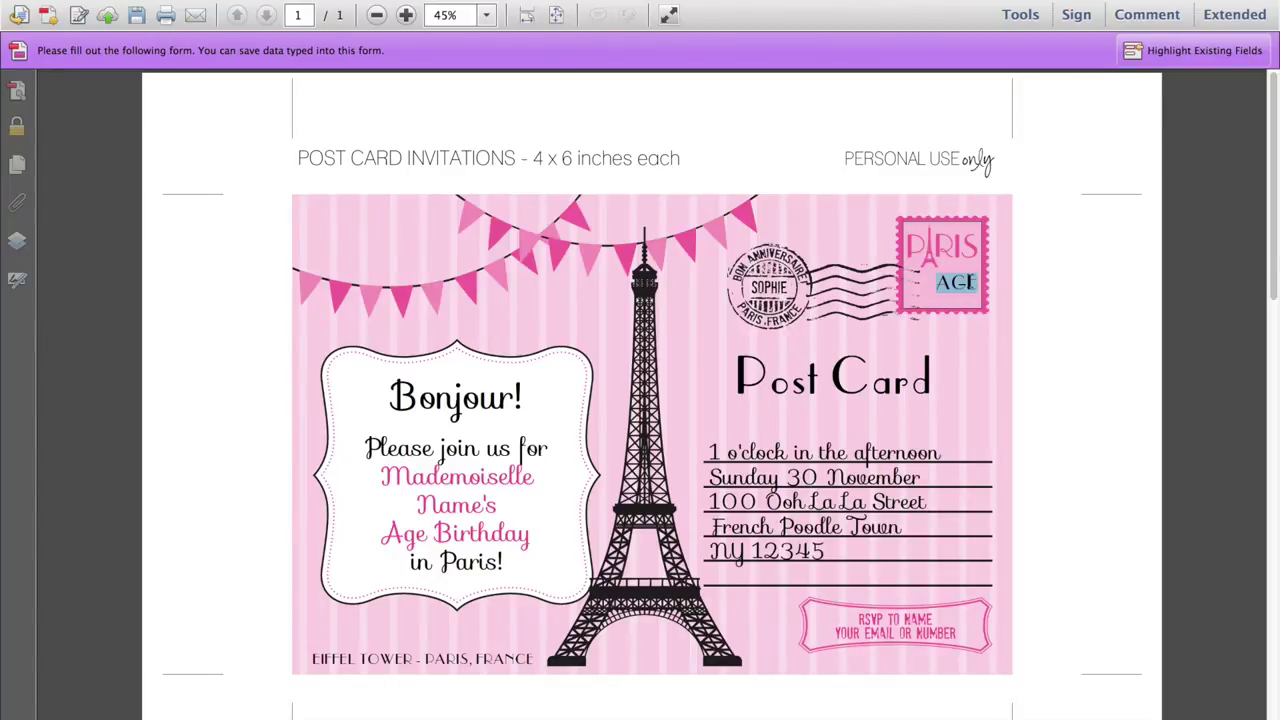
pyautogui.write('8')
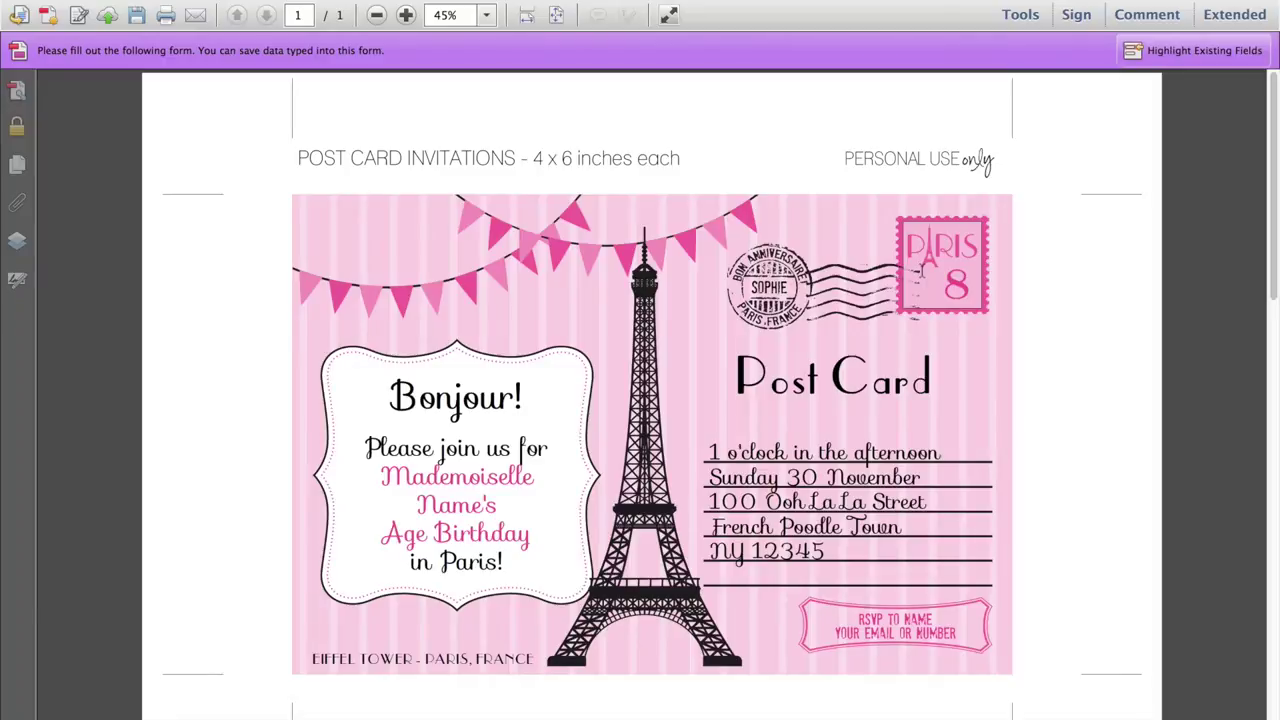
pyautogui.click(937, 382)
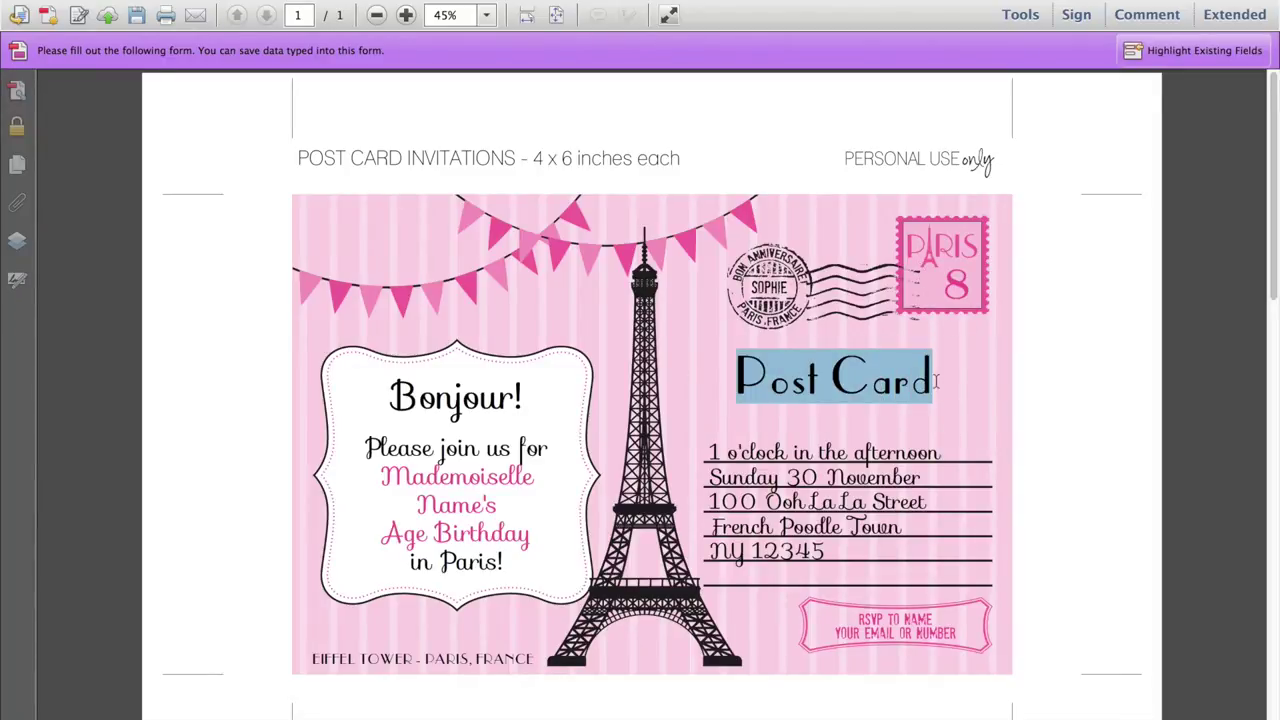
pyautogui.write('P')
pyautogui.press('BackSpace')
pyautogui.write('Postcard')
# Replace the address block with party placeholder lines: information, time, day and date, and location
pyautogui.moveTo(714, 451); pyautogui.dragTo(829, 551)
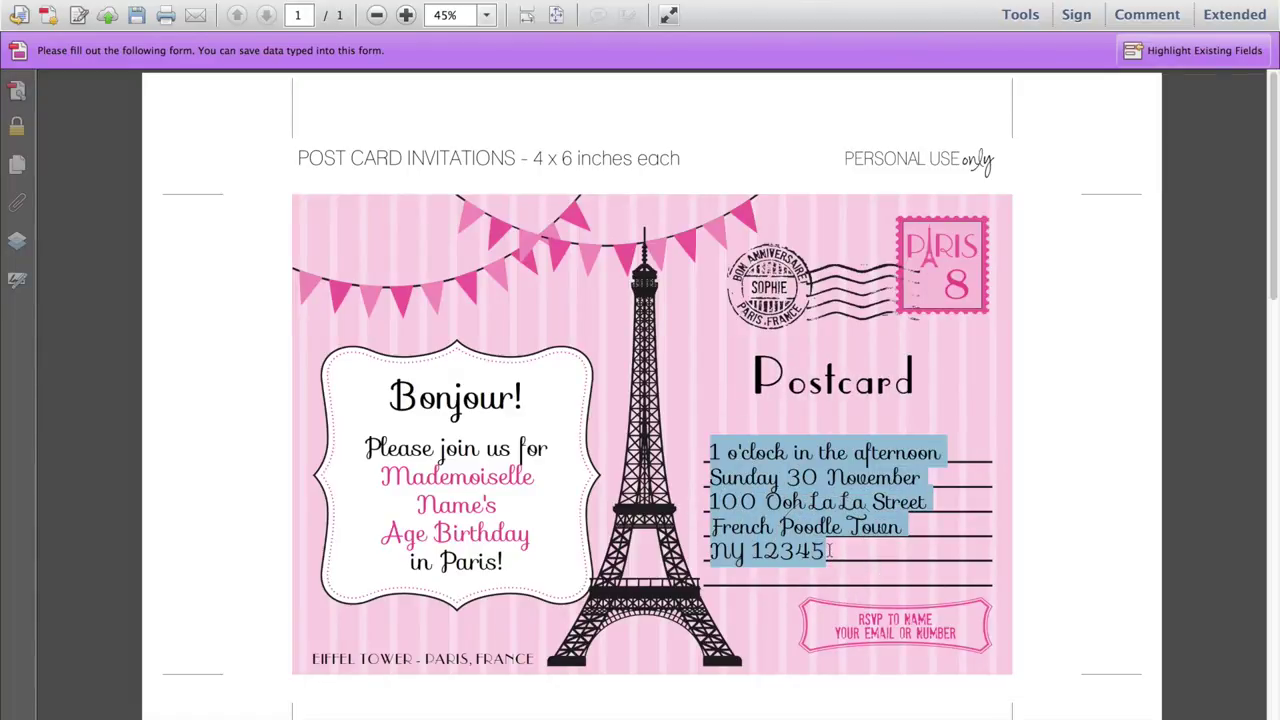
pyautogui.write('Your p')
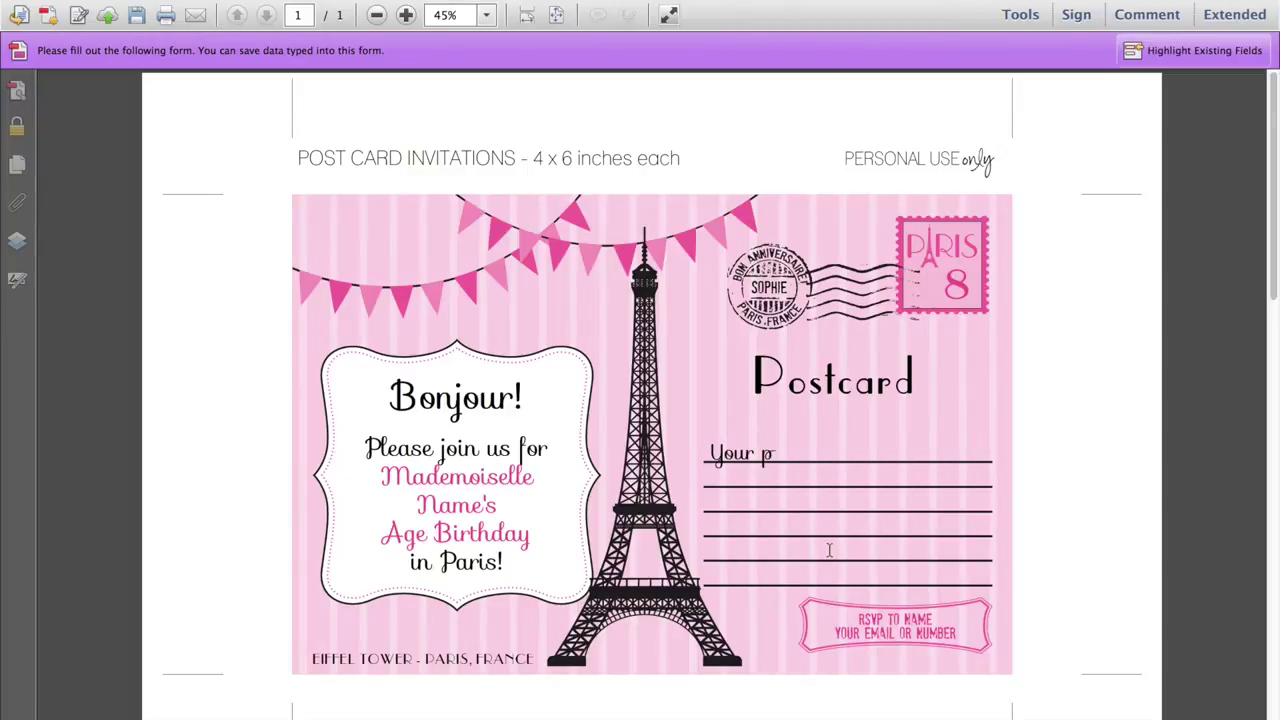
pyautogui.write('arty information')
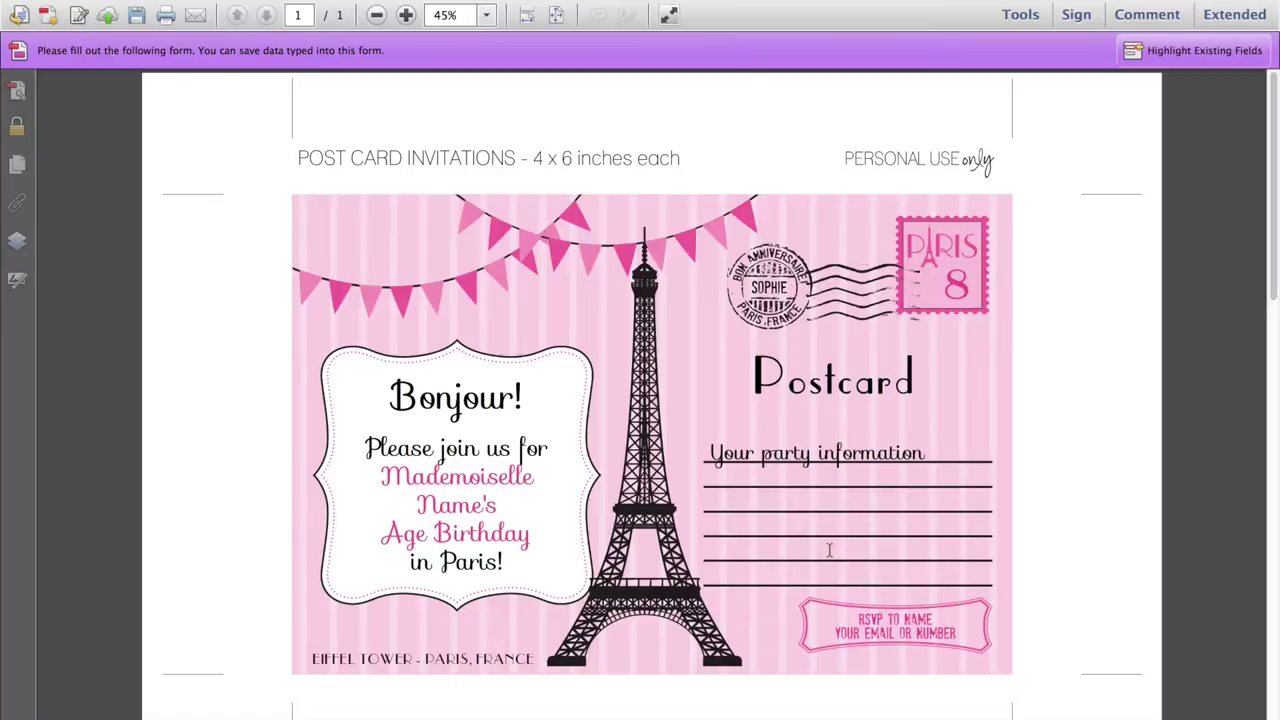
pyautogui.press('Return')
pyautogui.write('next line time of your ')
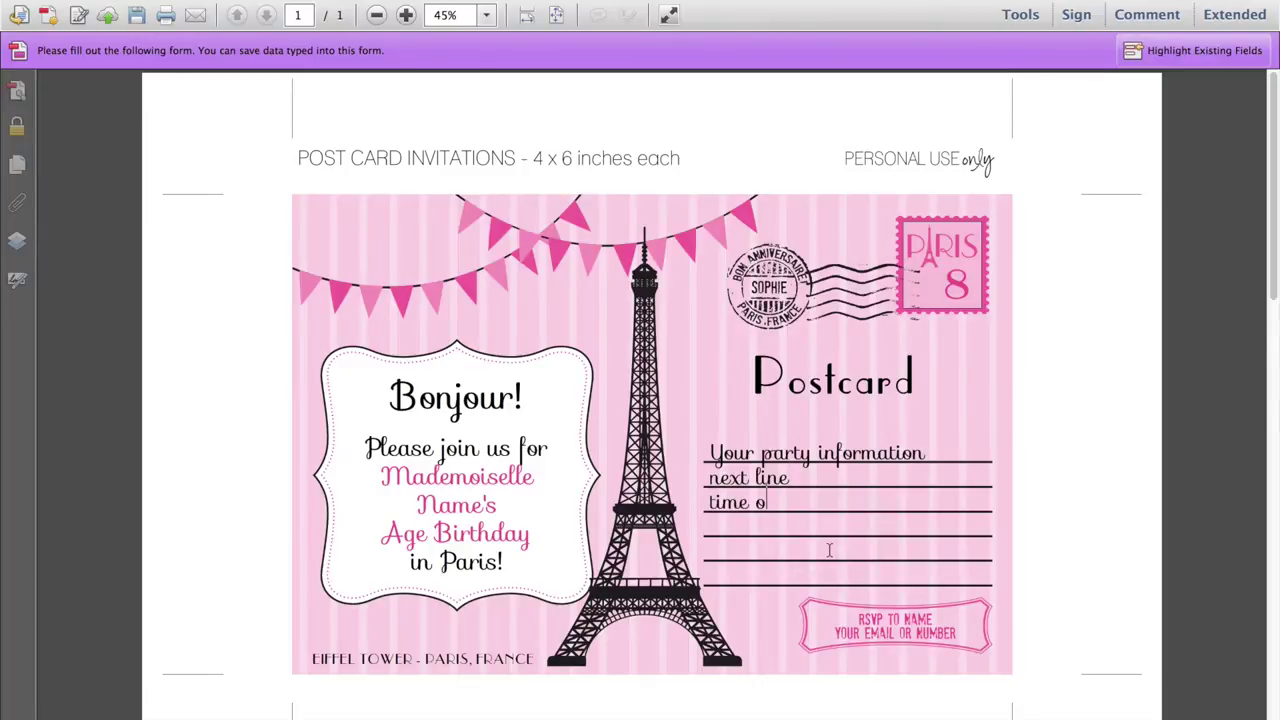
pyautogui.write('party')
pyautogui.press('Return')
pyautogui.write('day.')
pyautogui.write(' date')
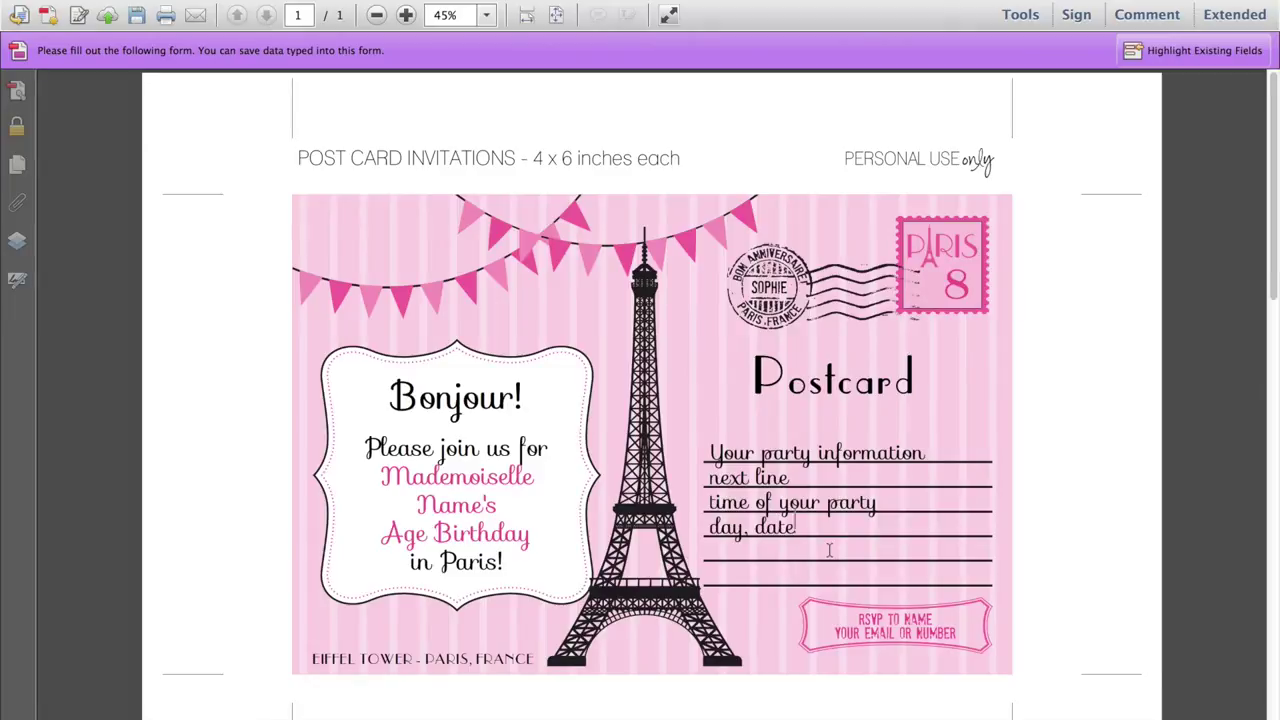
pyautogui.write(' of pary')
pyautogui.press('BackSpace')
pyautogui.write('ty')
pyautogui.press('Return')
pyautogui.write('location o')
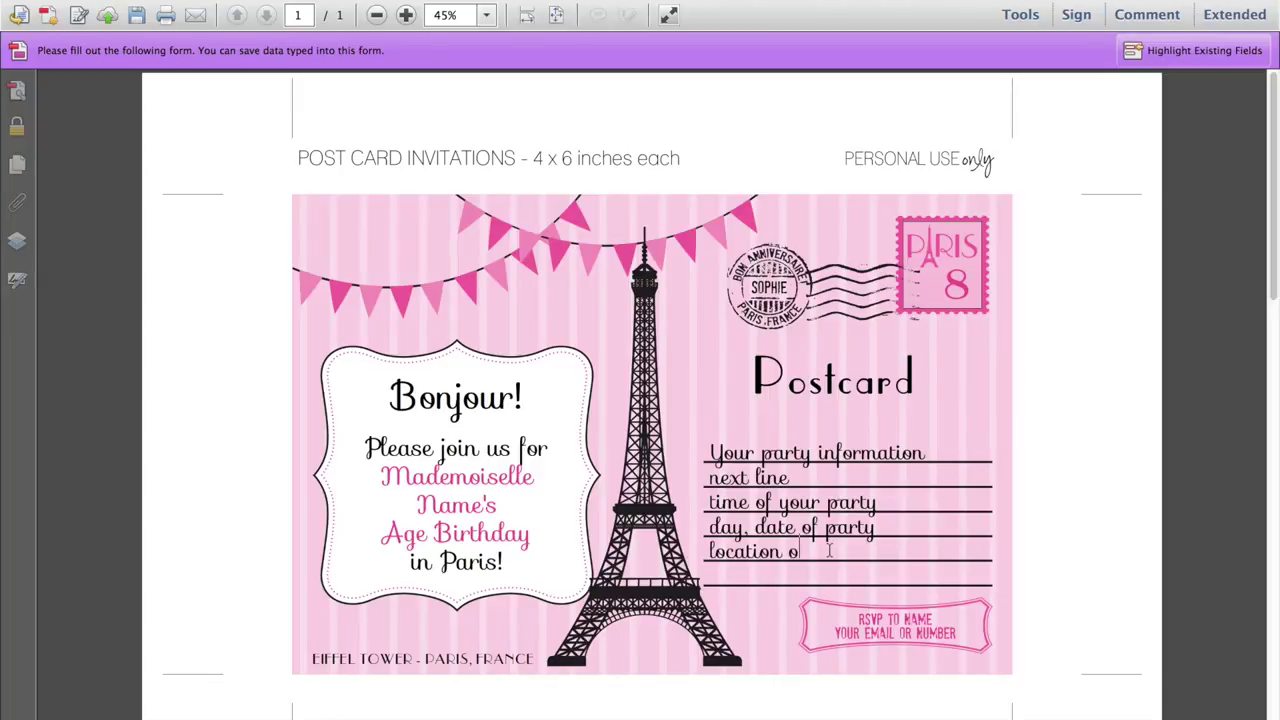
pyautogui.write('f party ')
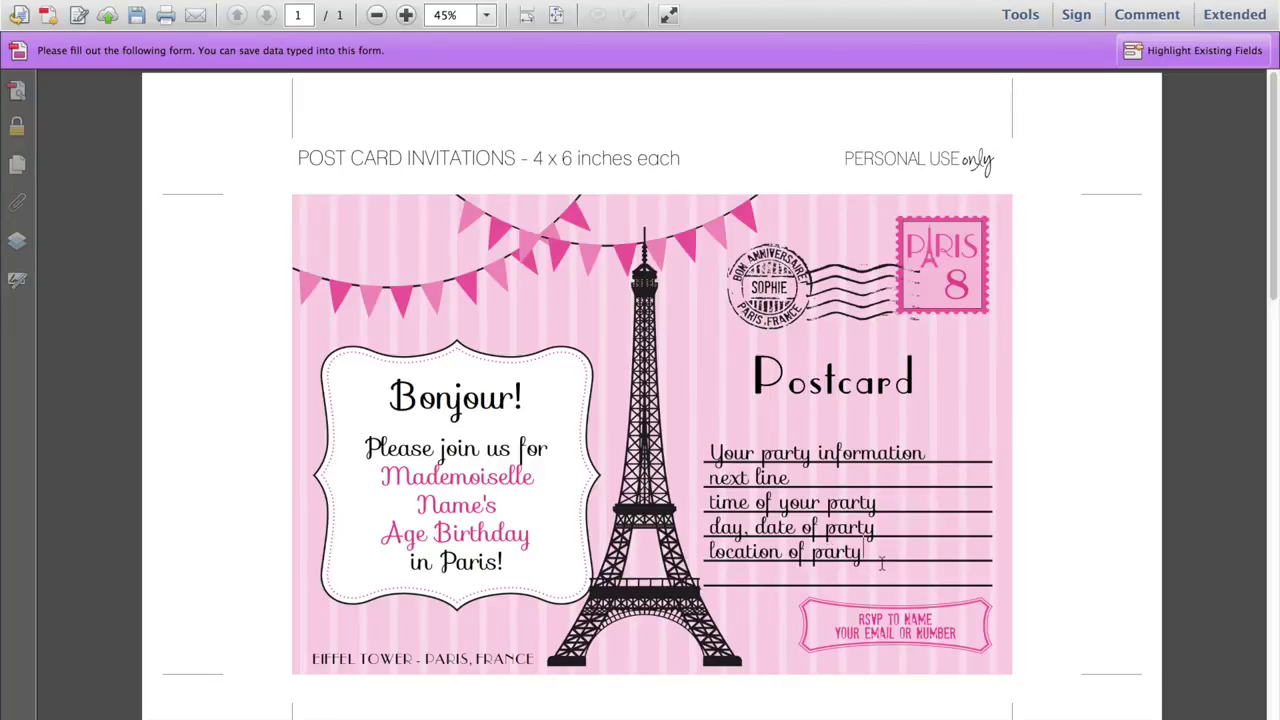
pyautogui.write('another line here')
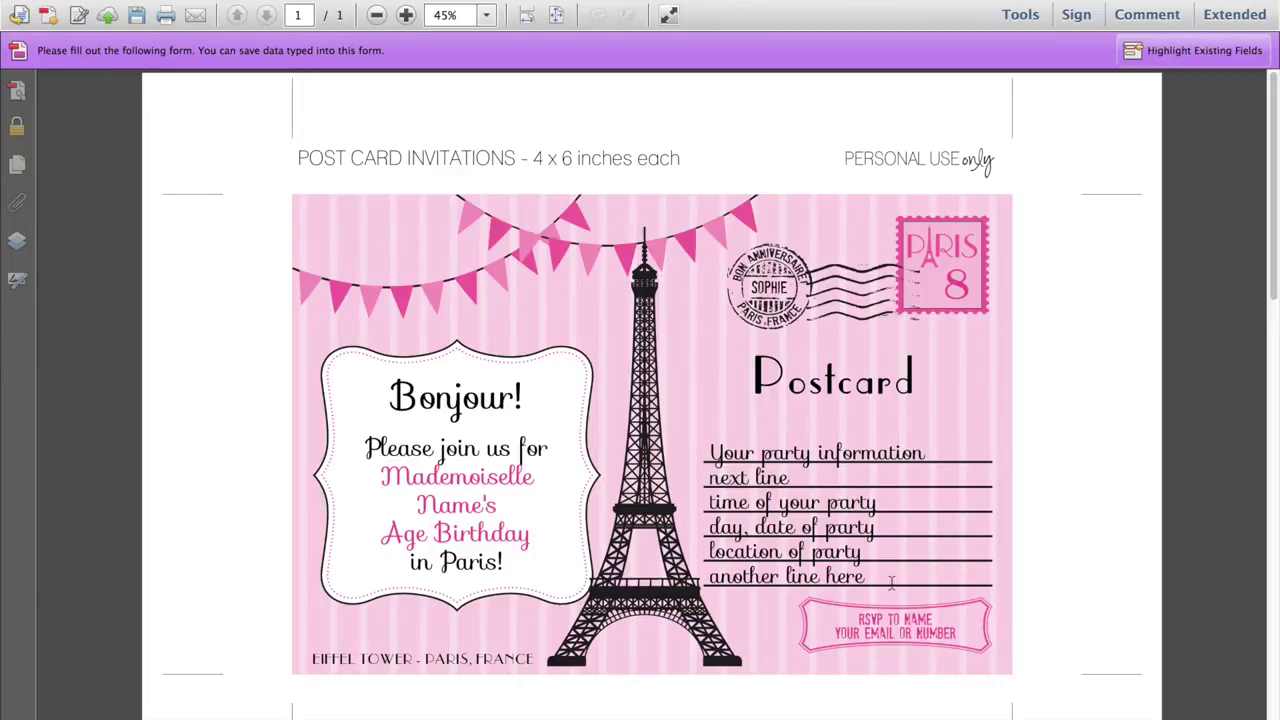
pyautogui.click(904, 625)
# Fill the RSVP box with the host's name and e-mail address, correcting the e-mail typos
pyautogui.doubleClick(912, 622)
pyautogui.write('SIMONE')
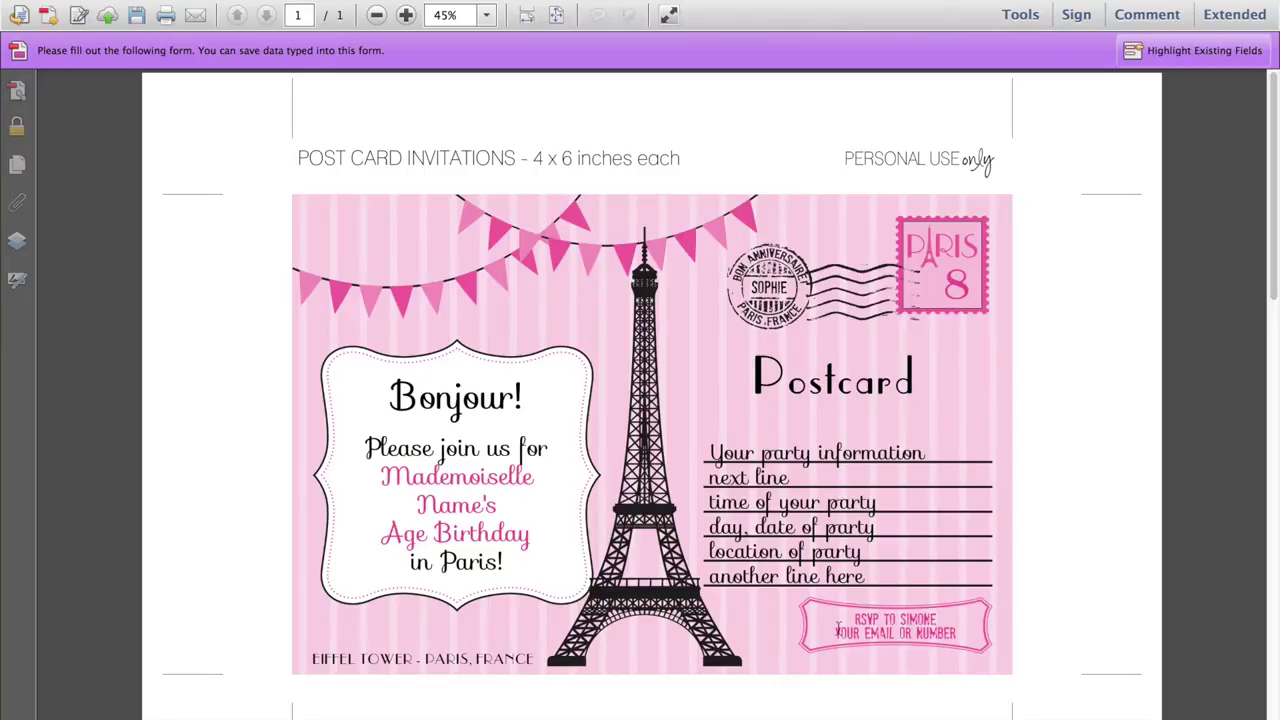
pyautogui.moveTo(834, 632); pyautogui.dragTo(965, 632)
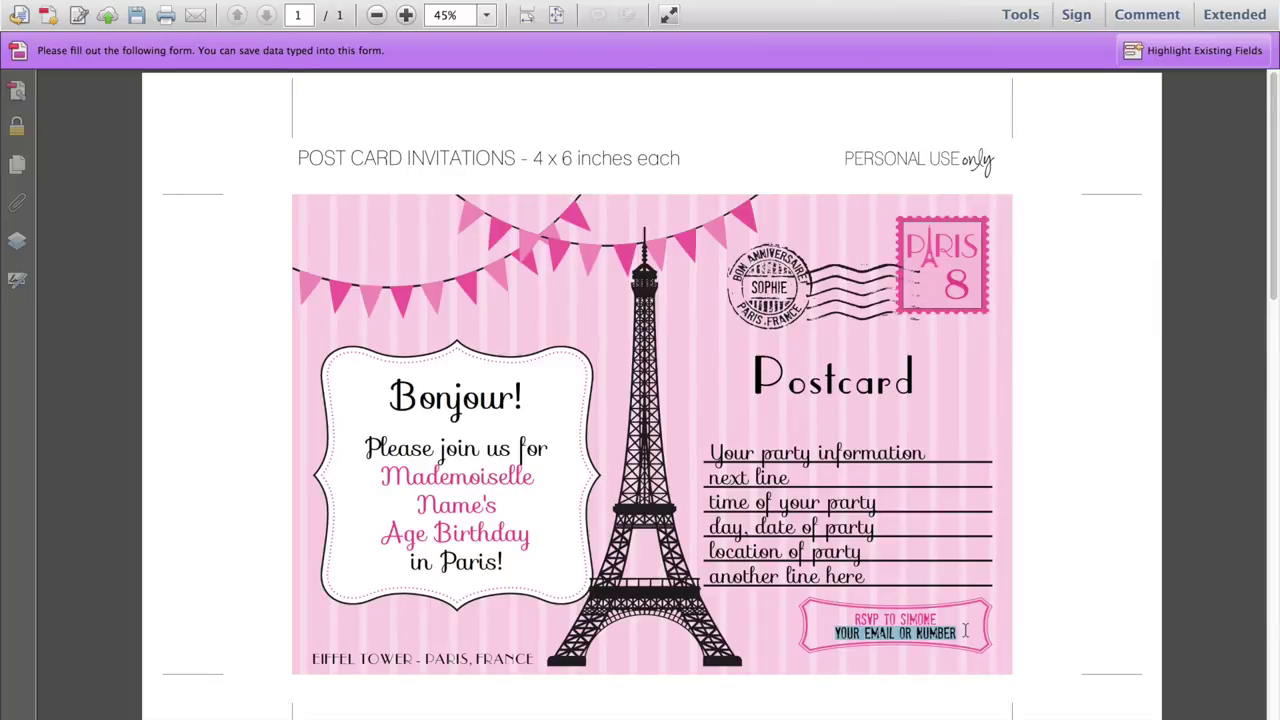
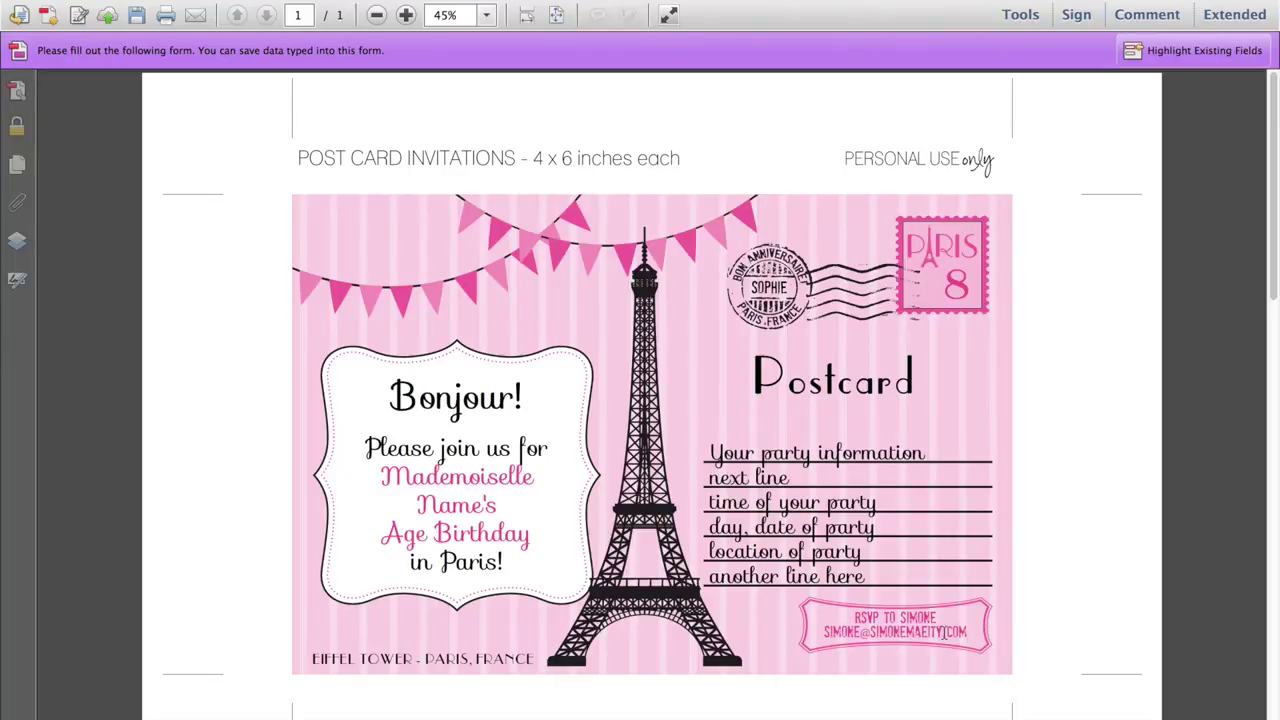
pyautogui.click(942, 632)
pyautogui.press('BackSpace')
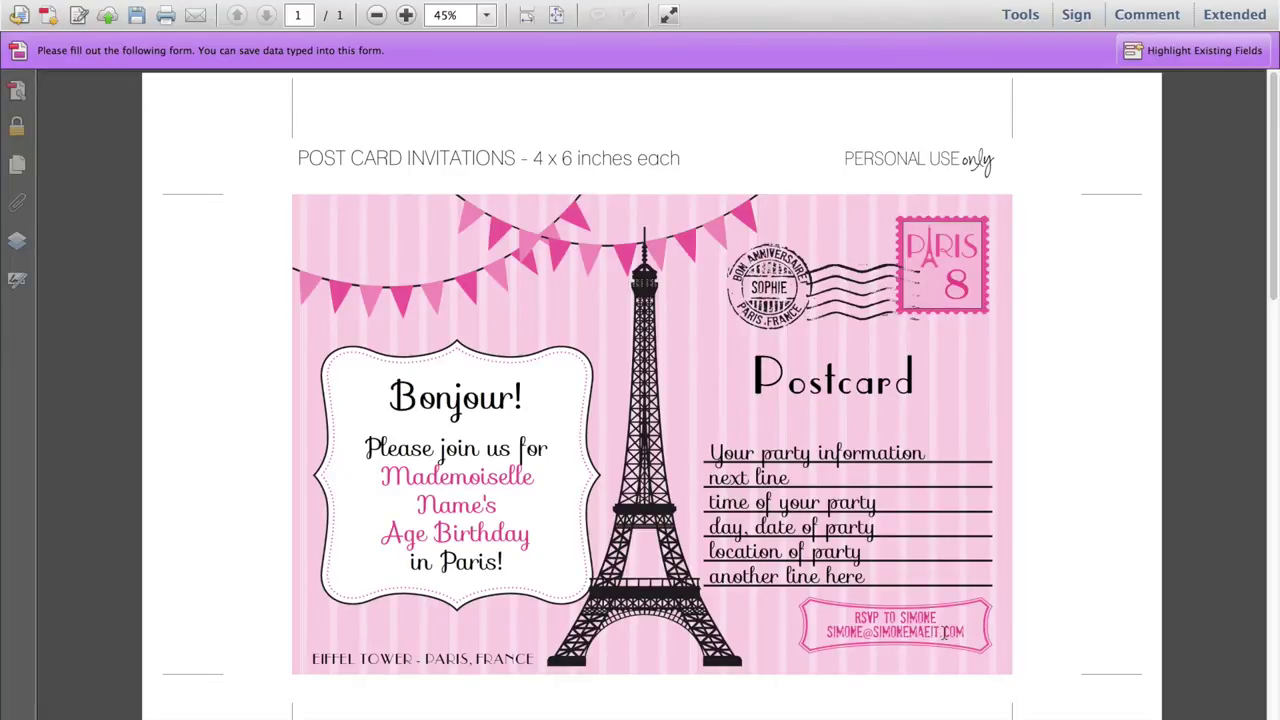
pyautogui.press('Left')
pyautogui.press('Left')
pyautogui.press('Left')
pyautogui.write('D')
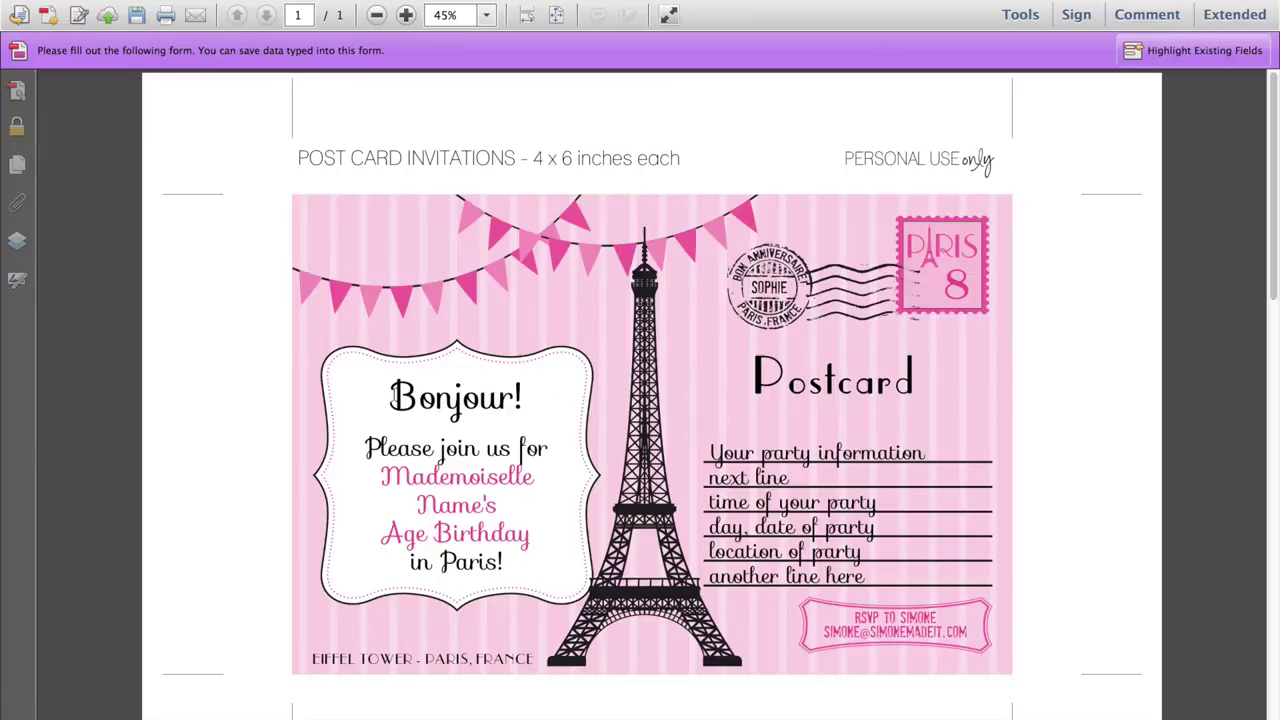
pyautogui.moveTo(392, 390); pyautogui.dragTo(523, 400)
# Replace the Name's and Age placeholders in the greeting with the girl's possessive name and '8th'
pyautogui.click(523, 400)
pyautogui.click(456, 506)
pyautogui.doubleClick(456, 506)
pyautogui.write('Sophies')
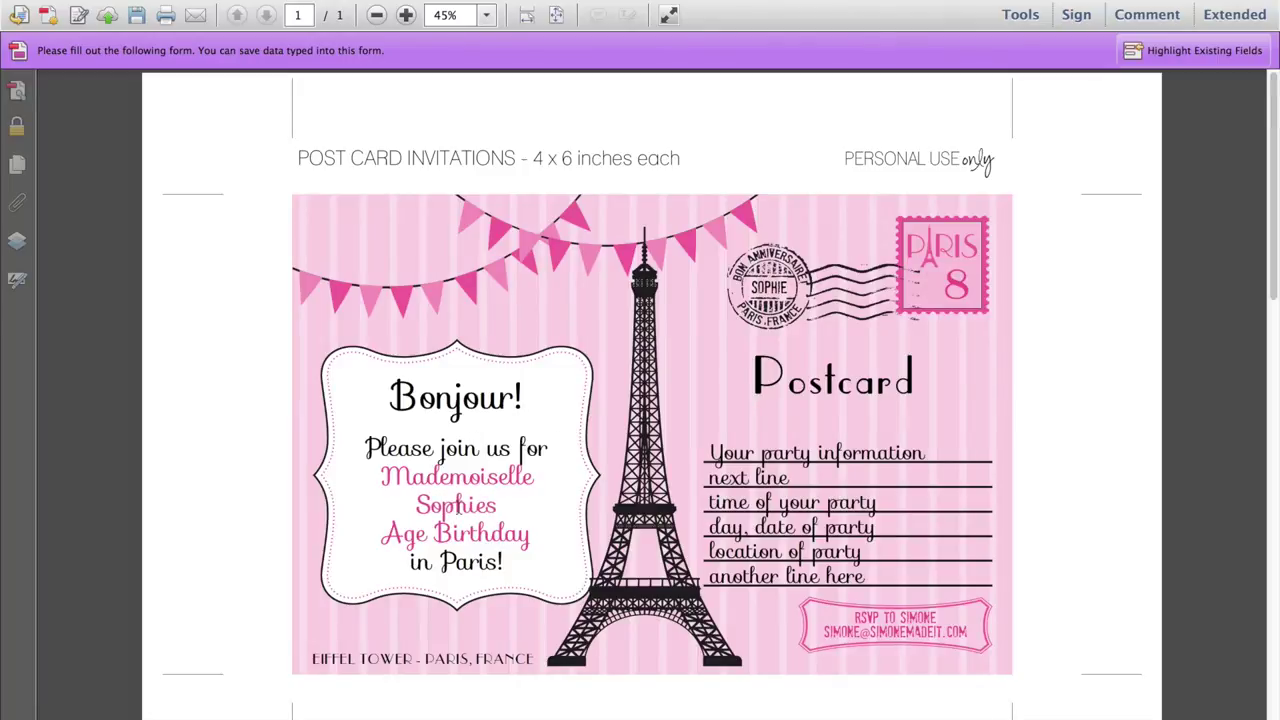
pyautogui.press('BackSpace')
pyautogui.write("'s")
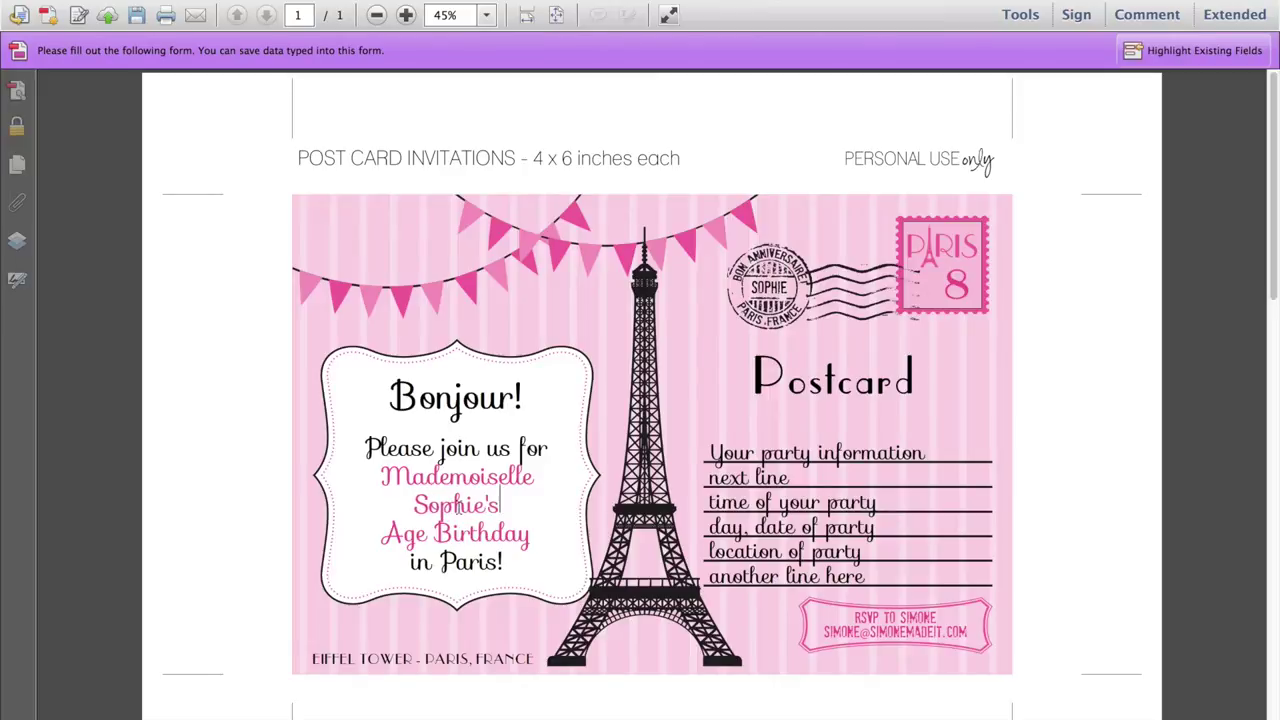
pyautogui.doubleClick(406, 530)
pyautogui.write('8th')
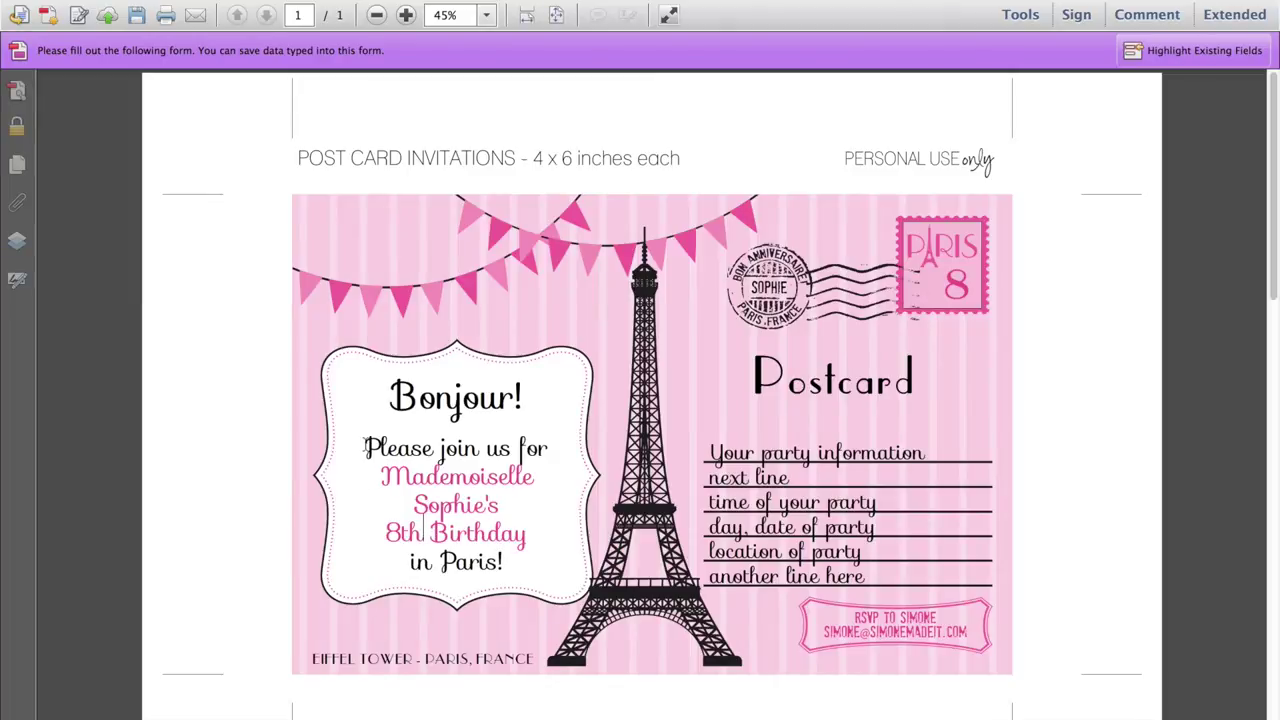
# Join '8th Birthday' onto the name line and add 'another line of text' below 'in Paris!'
pyautogui.click(385, 530)
pyautogui.press('BackSpace')
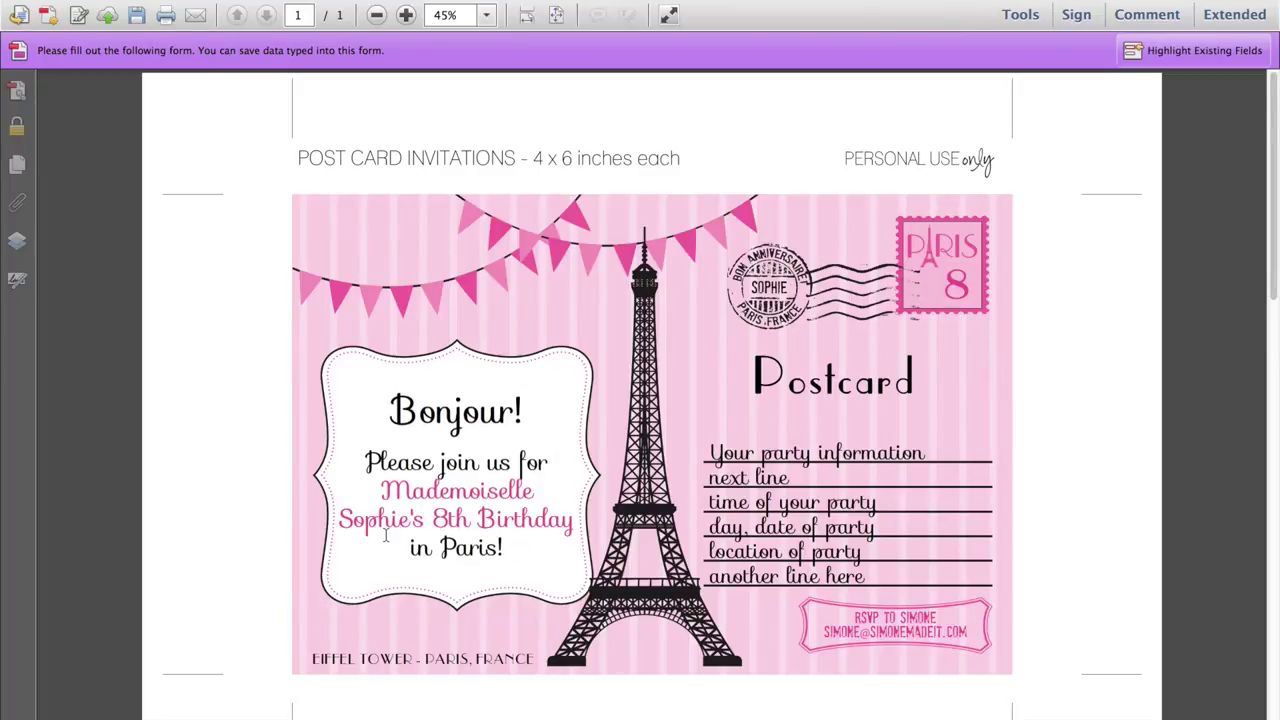
pyautogui.click(512, 547)
pyautogui.press('Return')
pyautogui.write('another l')
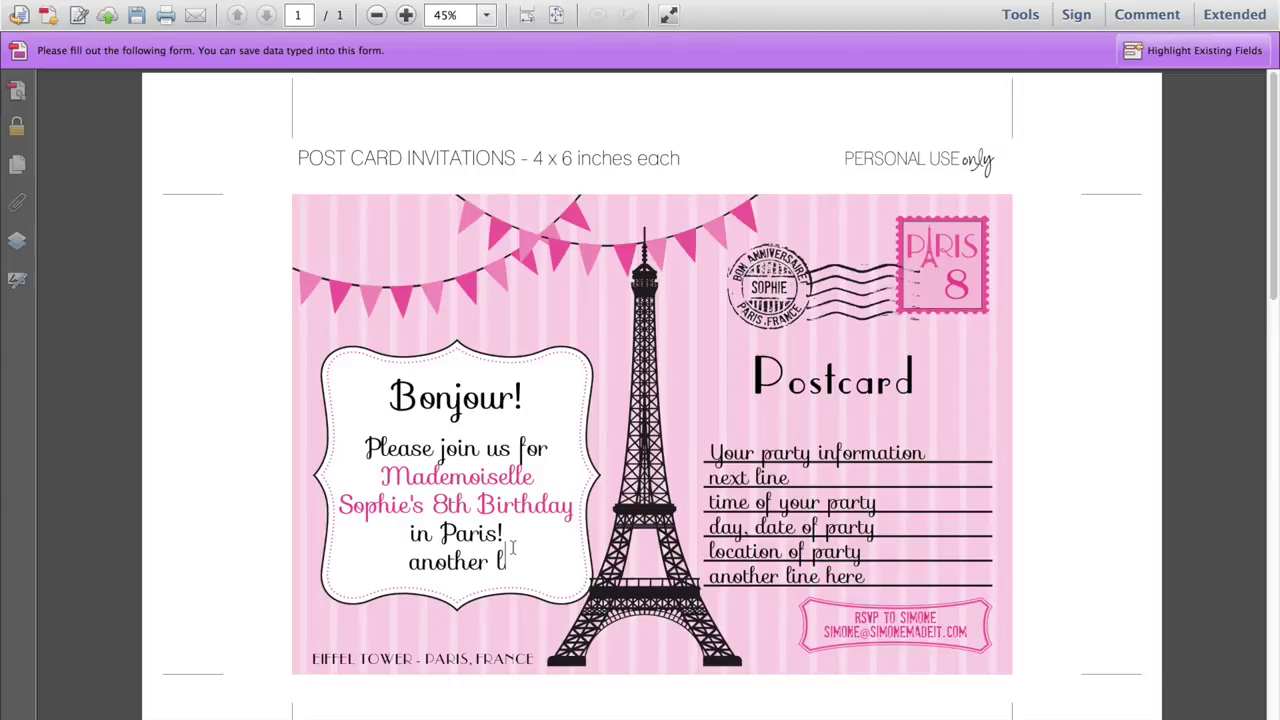
pyautogui.write('ine of text')
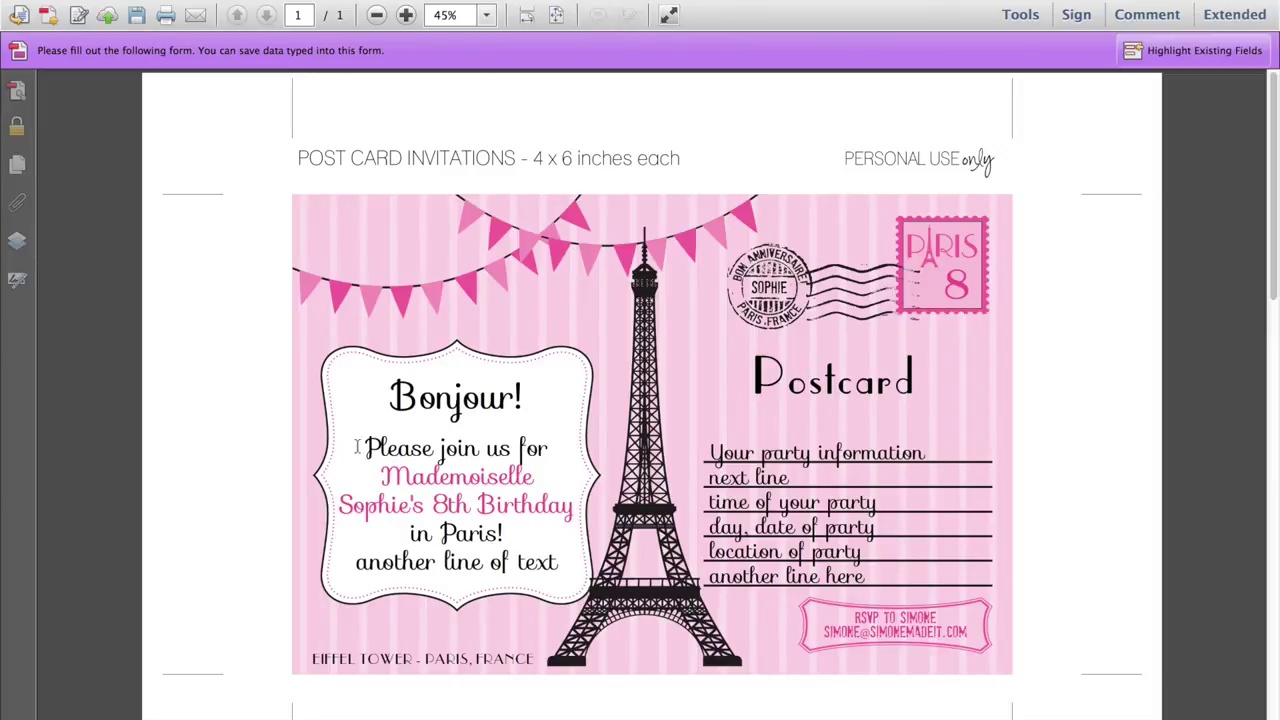
pyautogui.moveTo(350, 436); pyautogui.dragTo(560, 553)
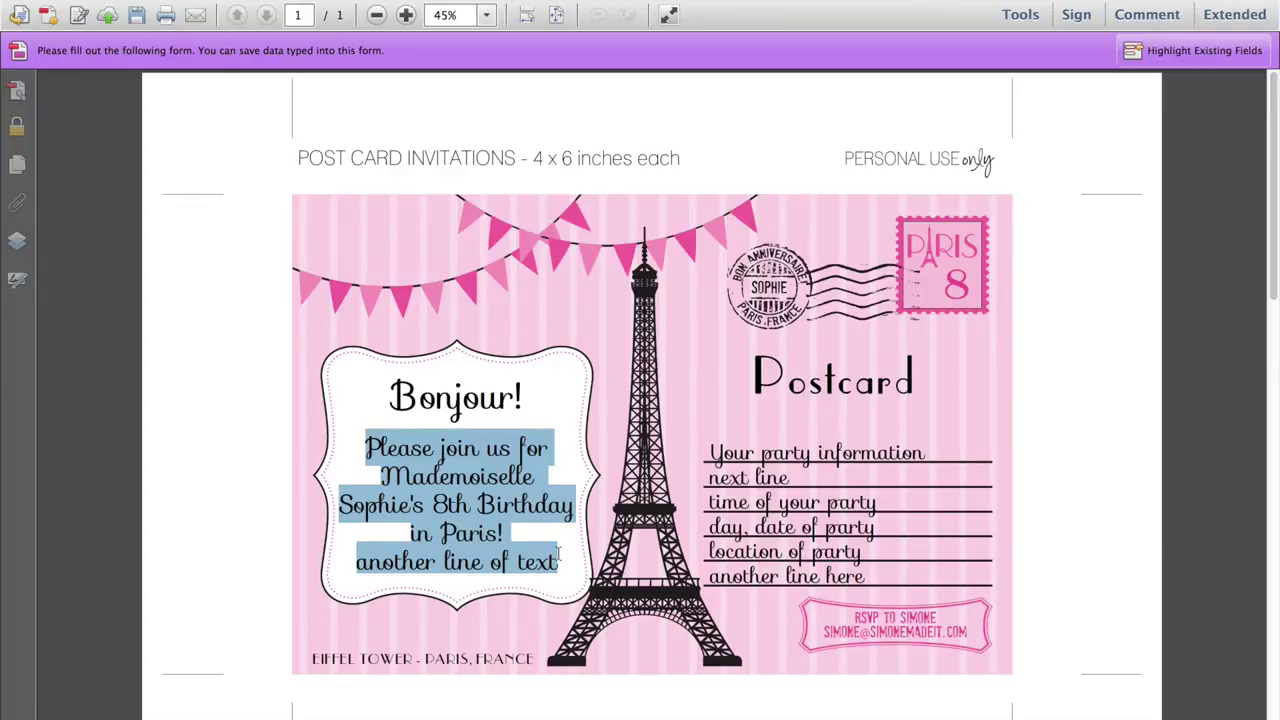
# Set the selected invitation wording to font size 10 in the form field text properties
pyautogui.press('super+e')
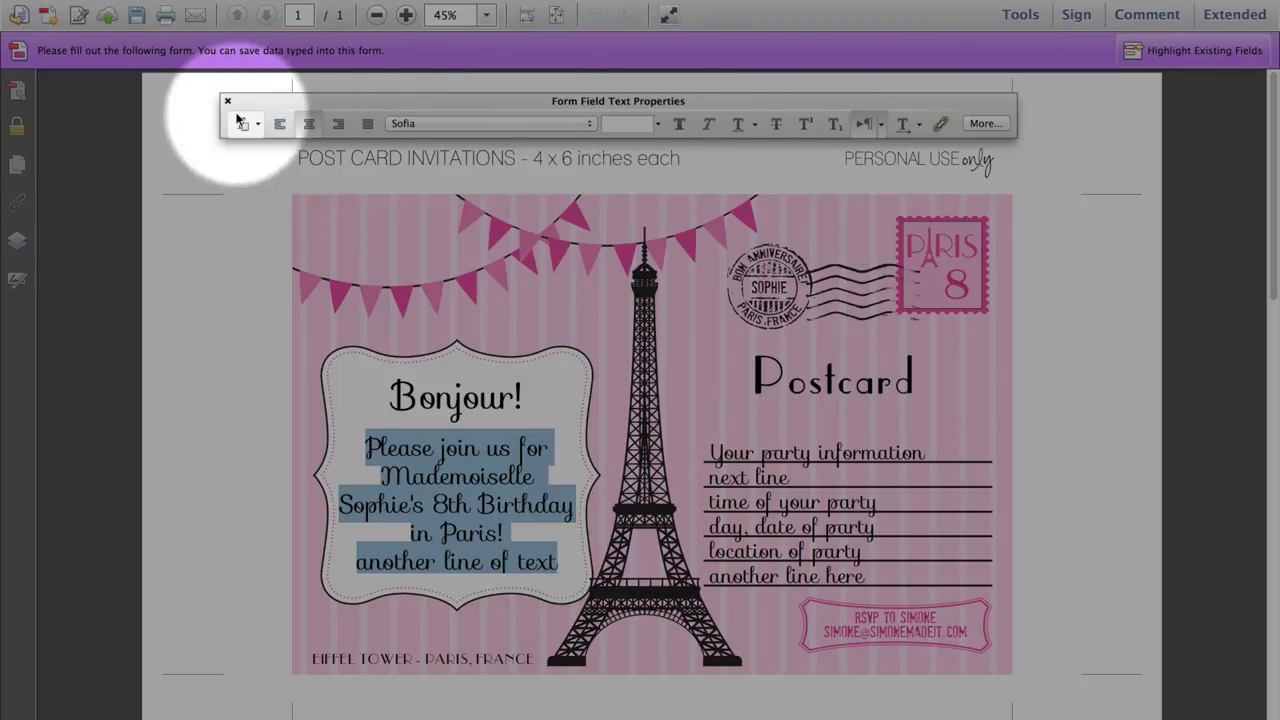
pyautogui.click(611, 124)
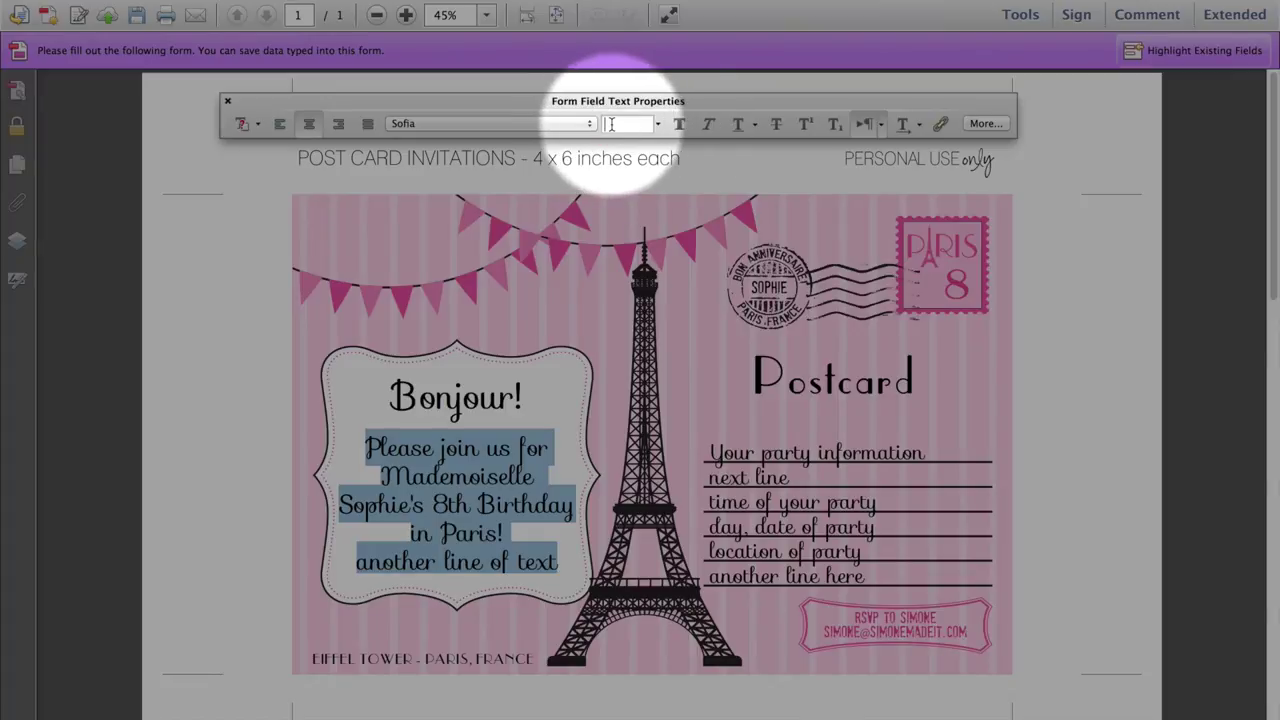
pyautogui.write('13')
pyautogui.press('Return')
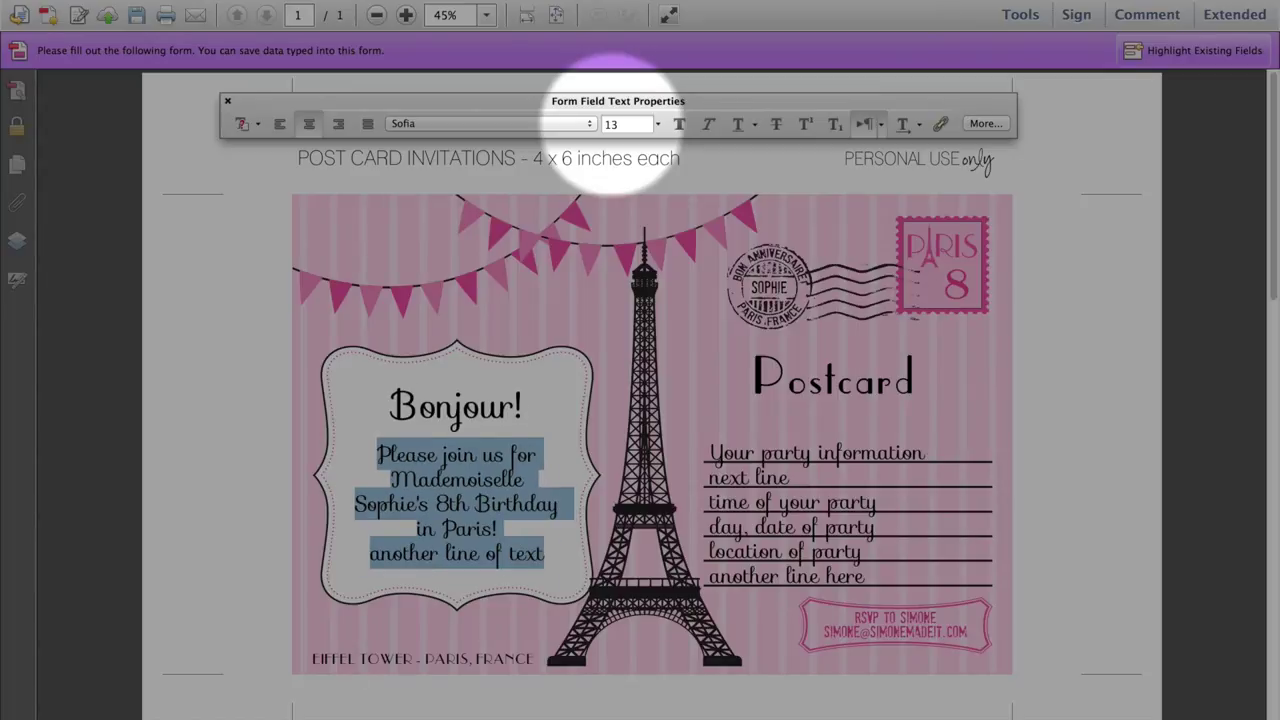
pyautogui.click(602, 123)
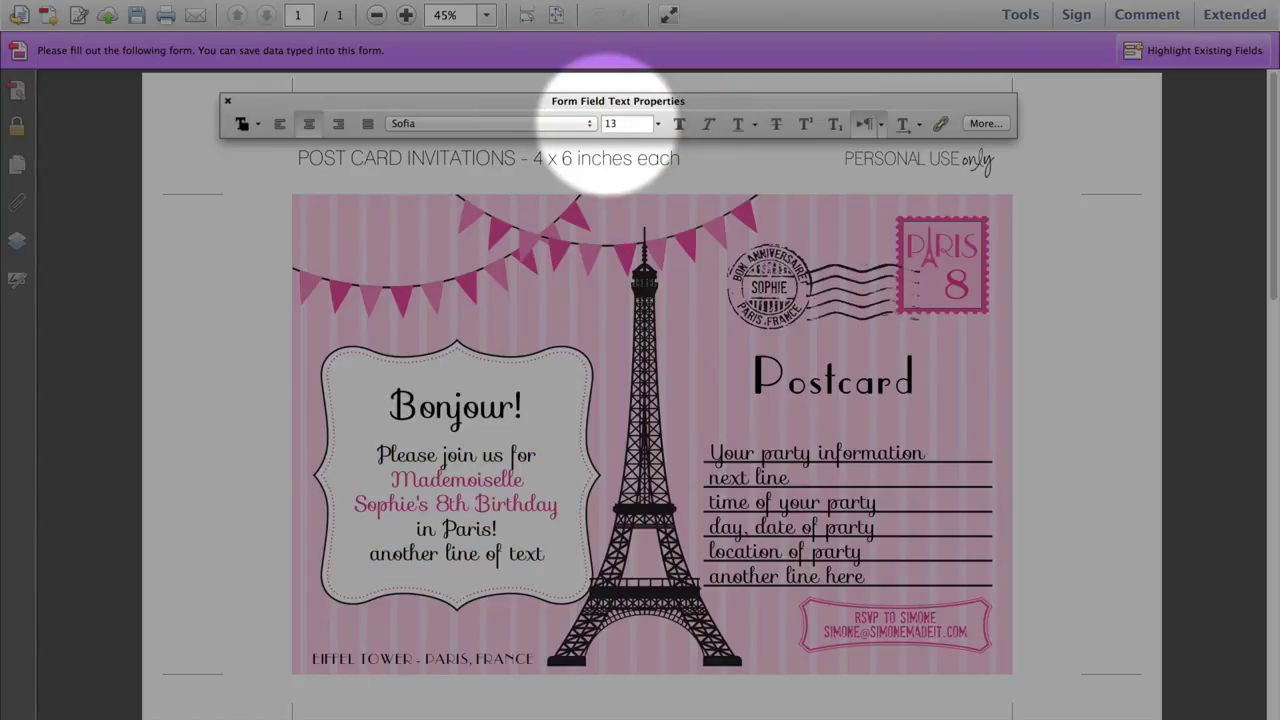
pyautogui.doubleClick(609, 123)
pyautogui.write('11')
pyautogui.moveTo(376, 448); pyautogui.dragTo(571, 551)
pyautogui.click(628, 124)
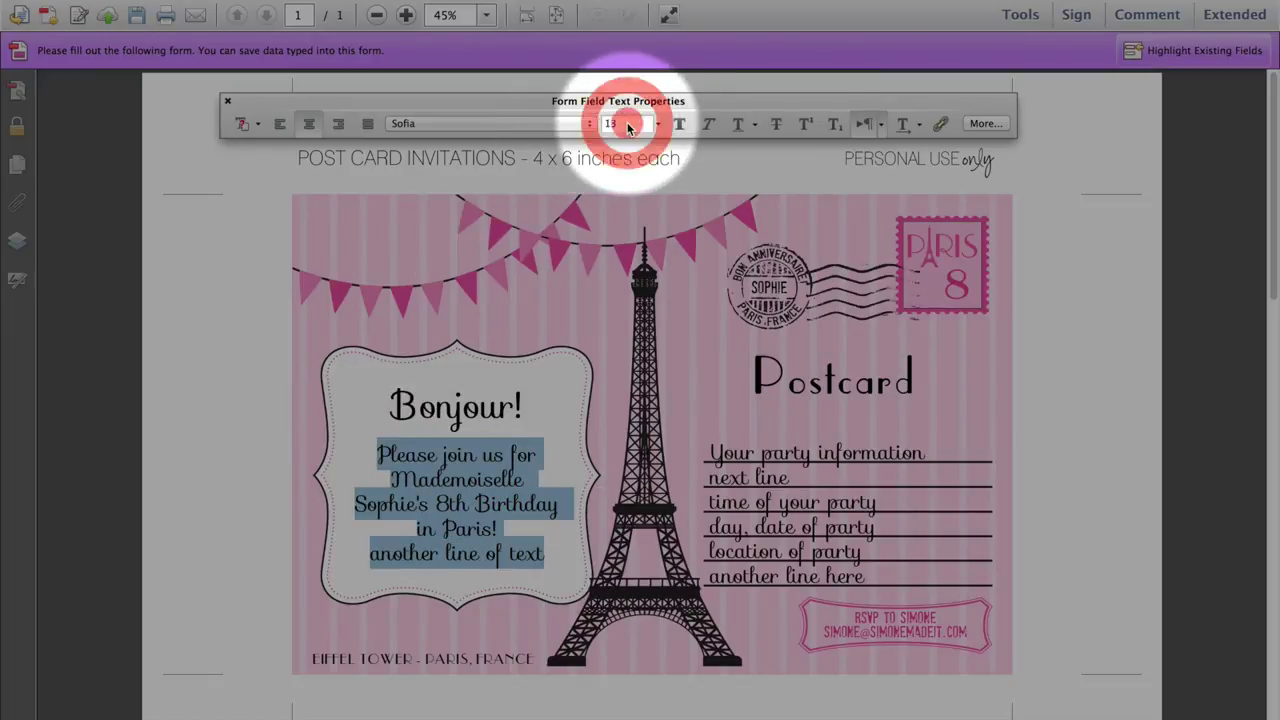
pyautogui.write('10')
pyautogui.press('Return')
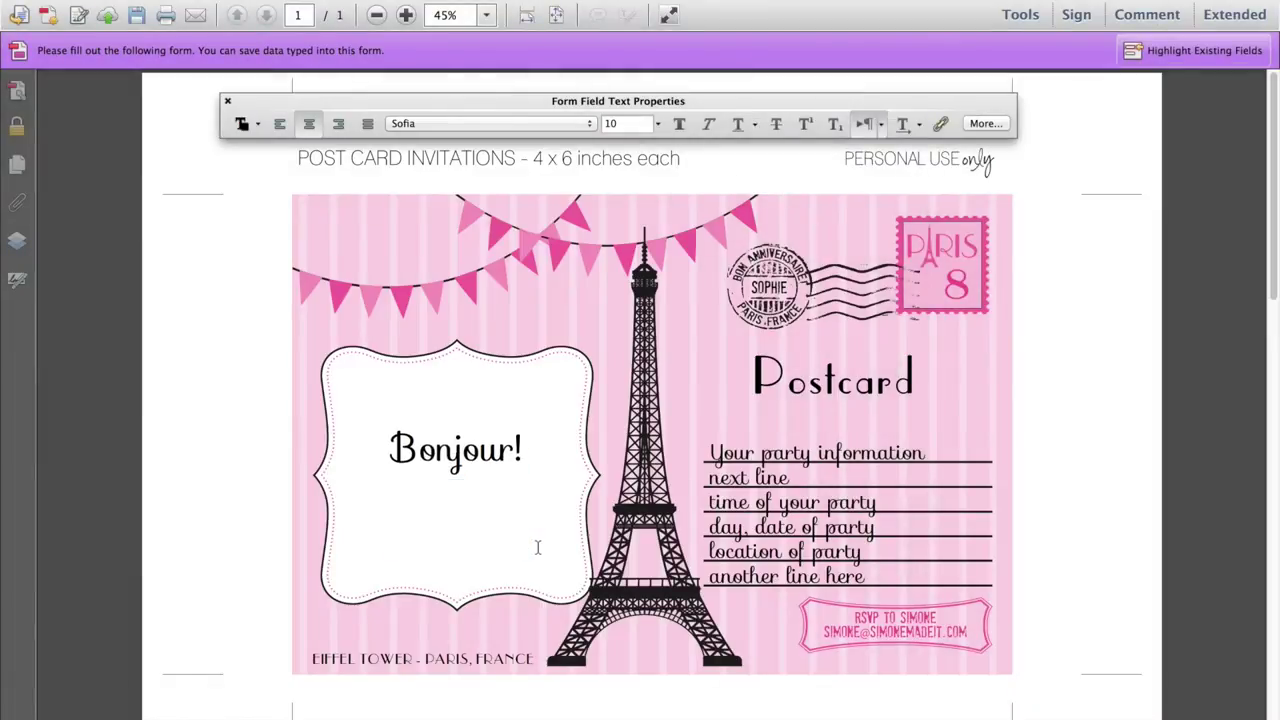
# Add a 'more lines of text' line beneath the invitation wording
pyautogui.click(537, 547)
pyautogui.press('Return')
pyautogui.write('more lines ')
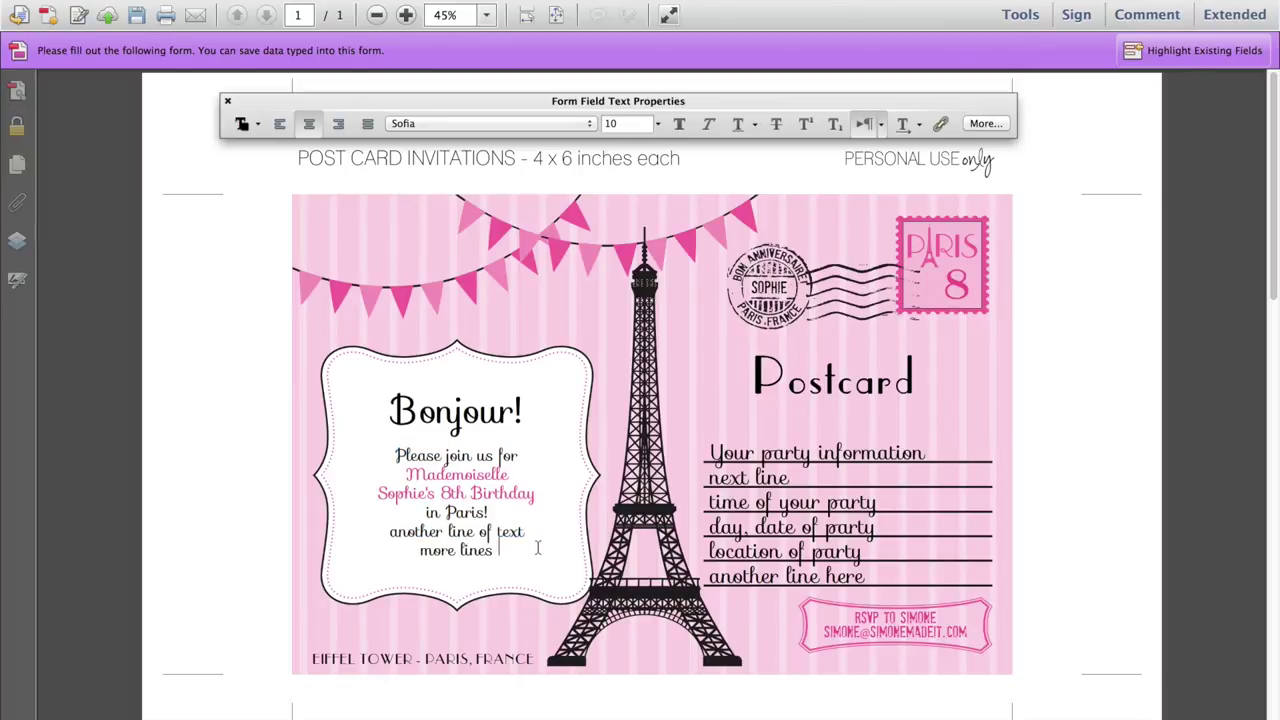
pyautogui.write('of text')
pyautogui.click(443, 412)
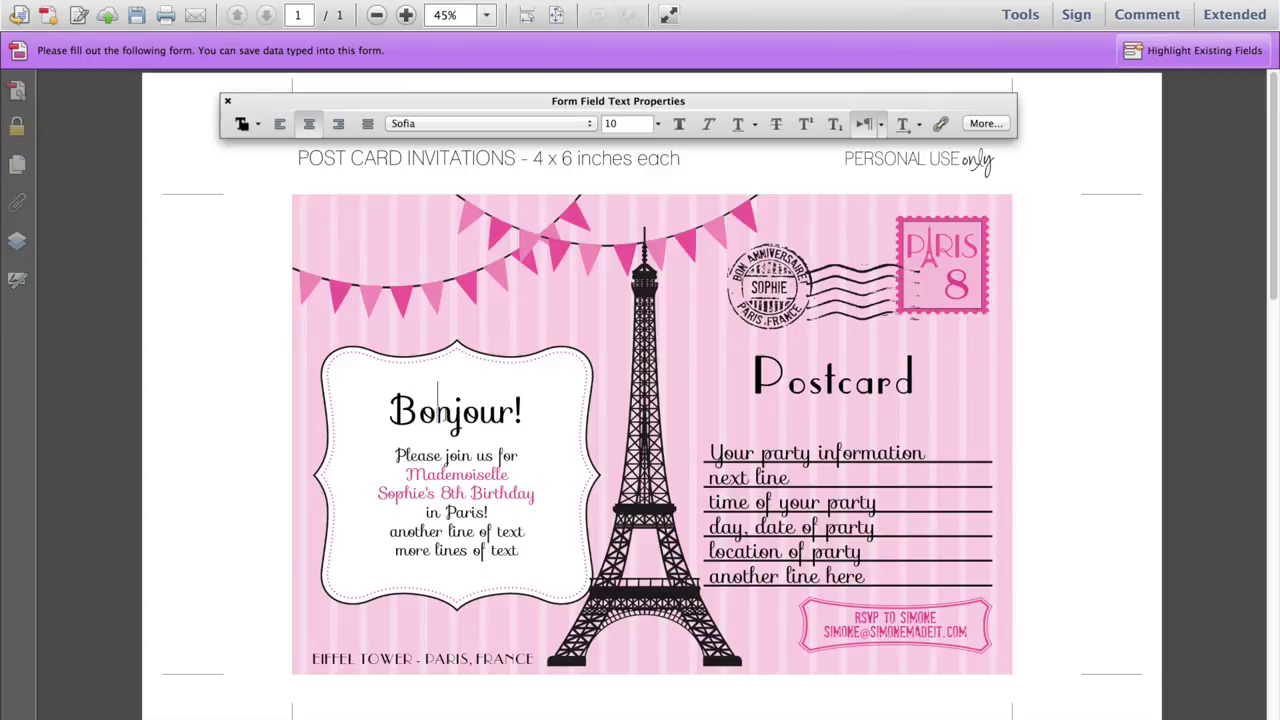
# Enlarge the 'Bonjour!' greeting to font size 30
pyautogui.press('super+a')
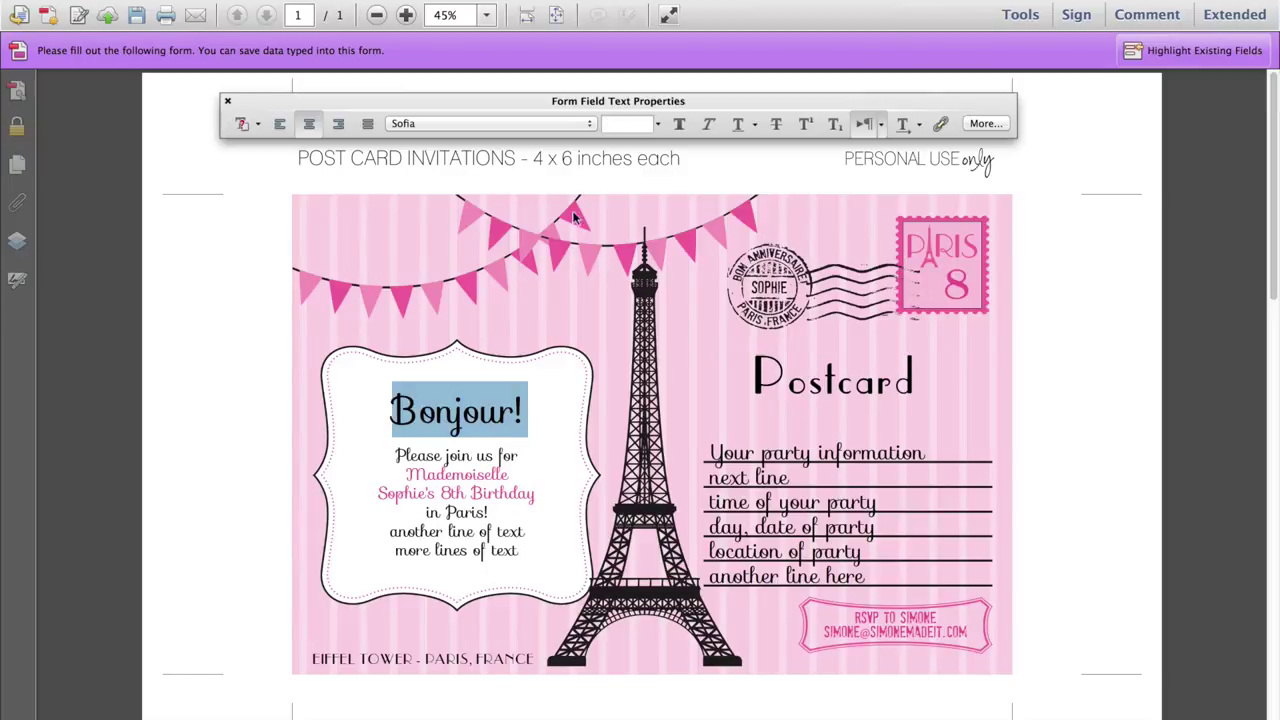
pyautogui.write('20')
pyautogui.press('Return')
pyautogui.doubleClick(627, 125)
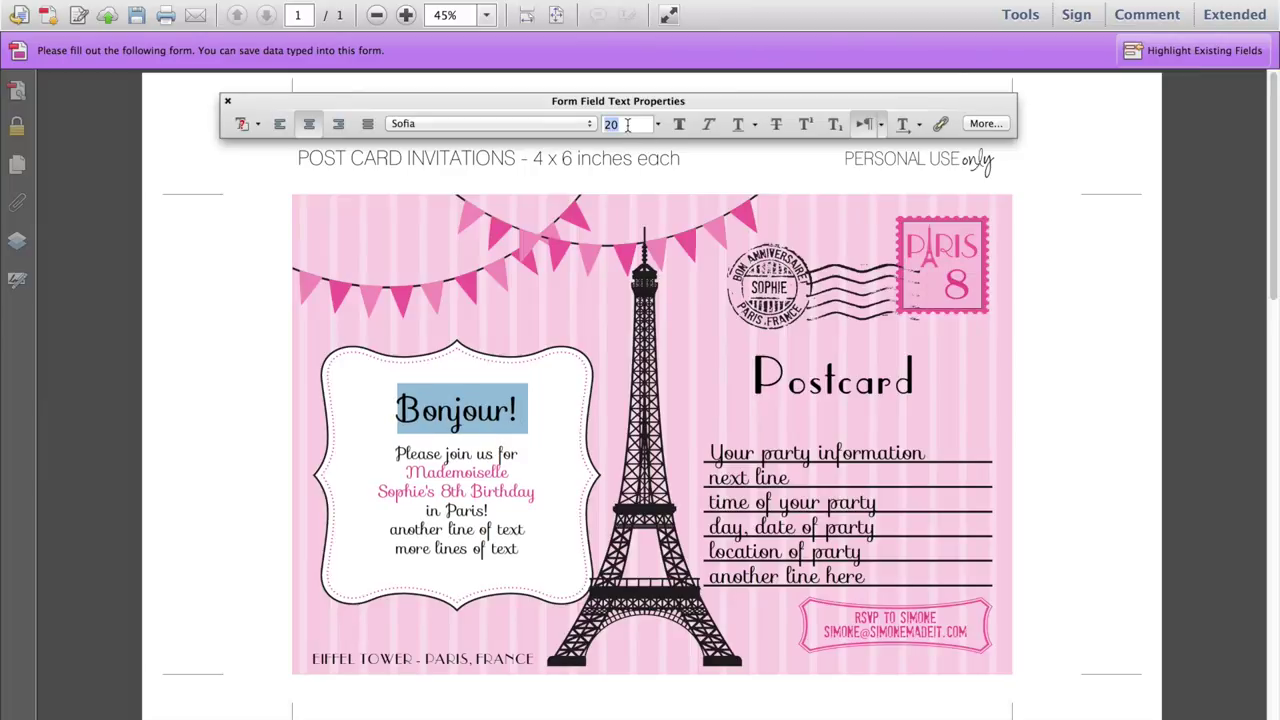
pyautogui.write('30')
pyautogui.press('Return')
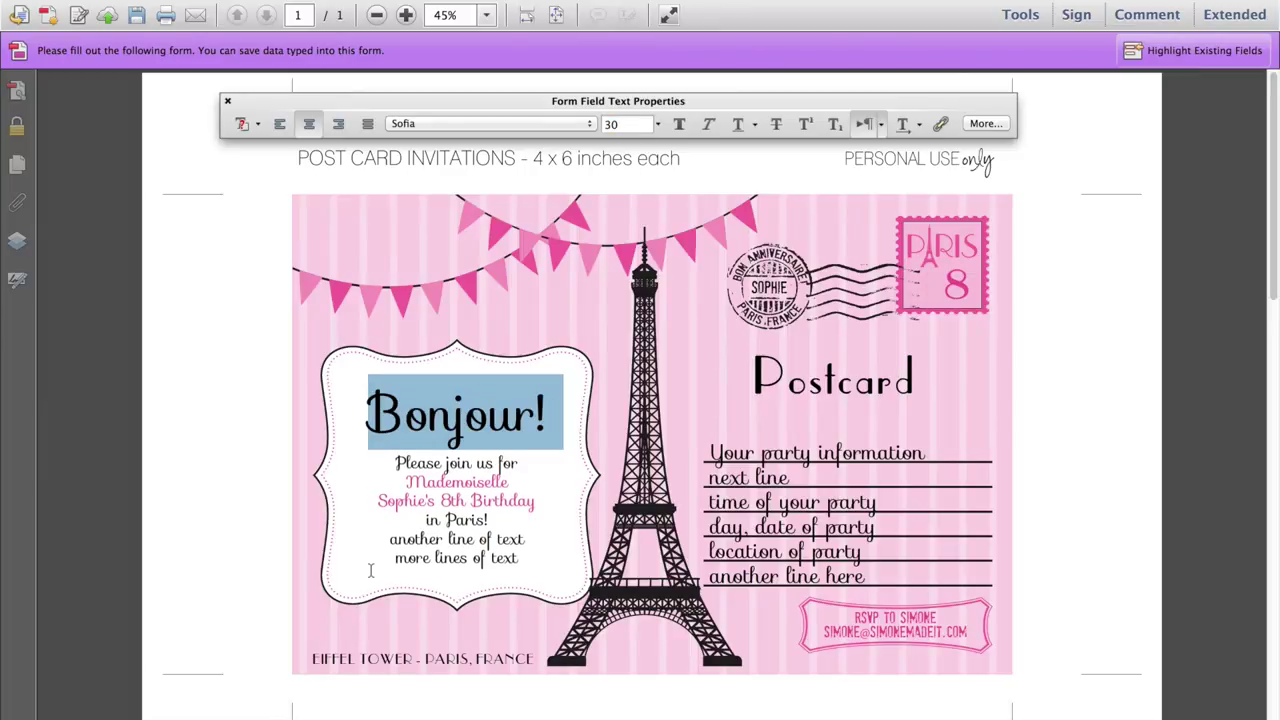
# Change the bottom caption from 'EIFFEL TOWER - PARIS, FRANCE' to 'ANYTHING YOU LIKE'
pyautogui.tripleClick(400, 658)
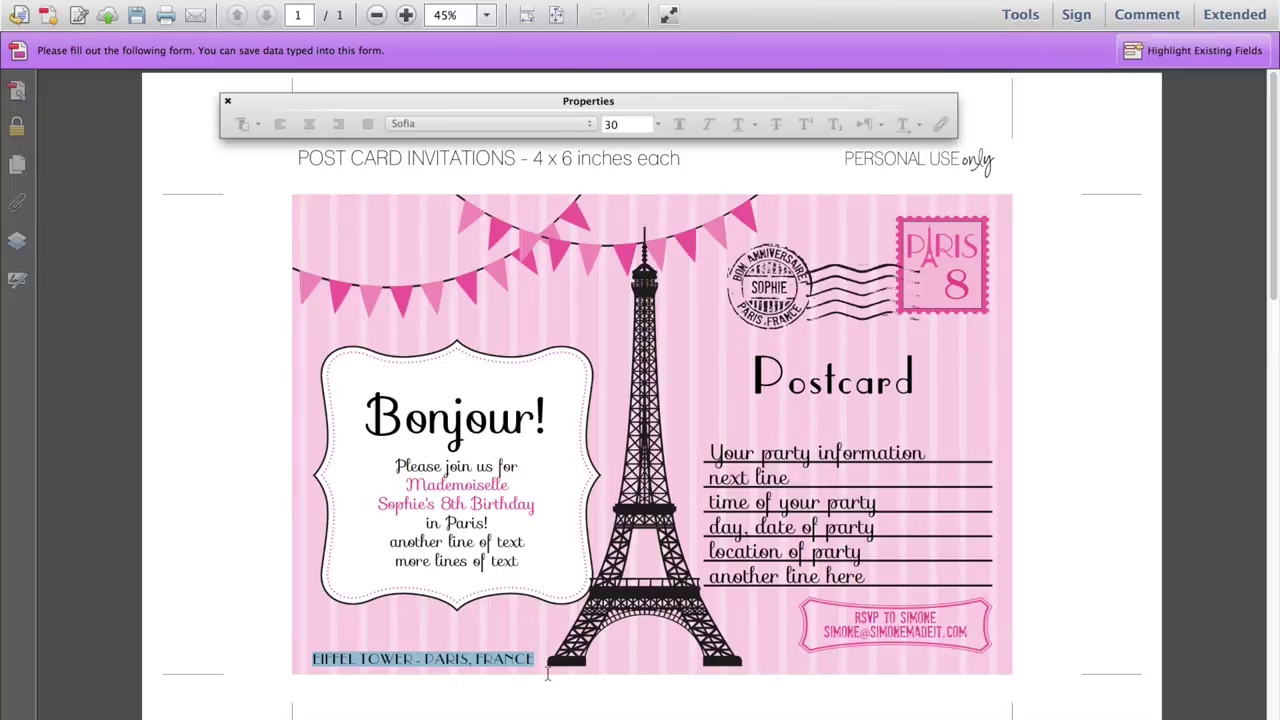
pyautogui.write('ANY')
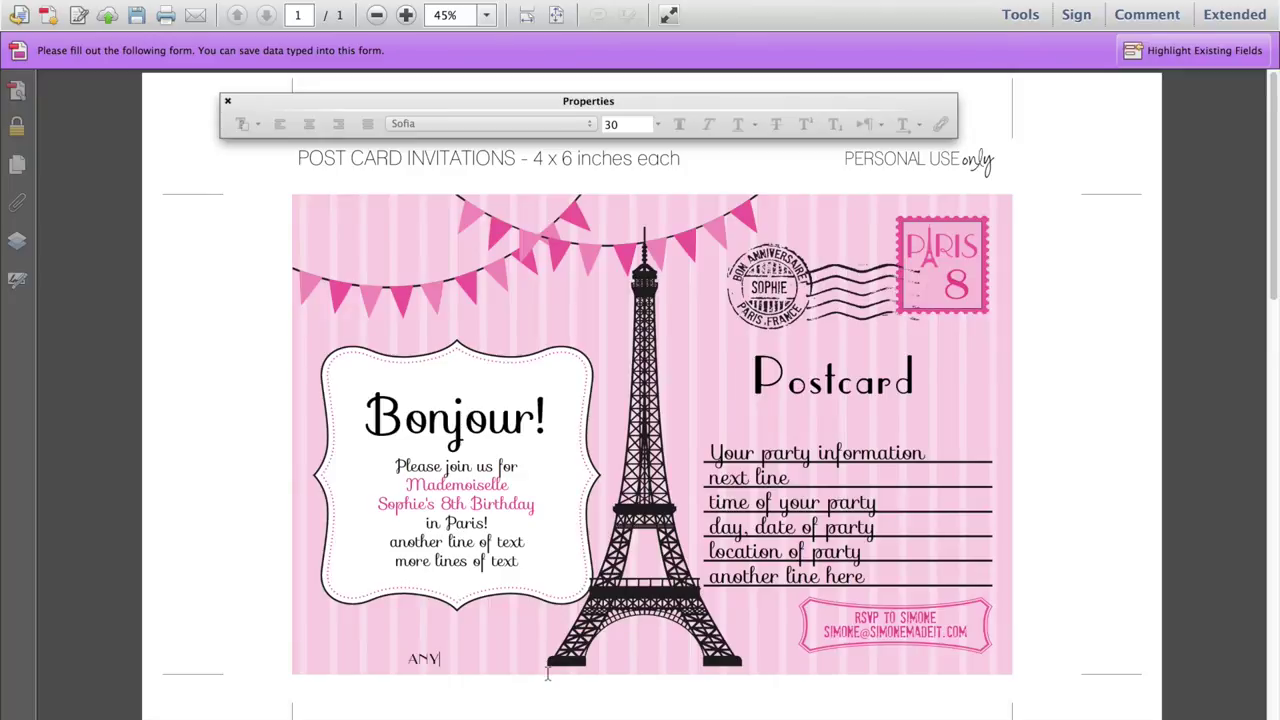
pyautogui.write('THING YOU LIKE')
pyautogui.click(228, 104)
pyautogui.click(330, 102)
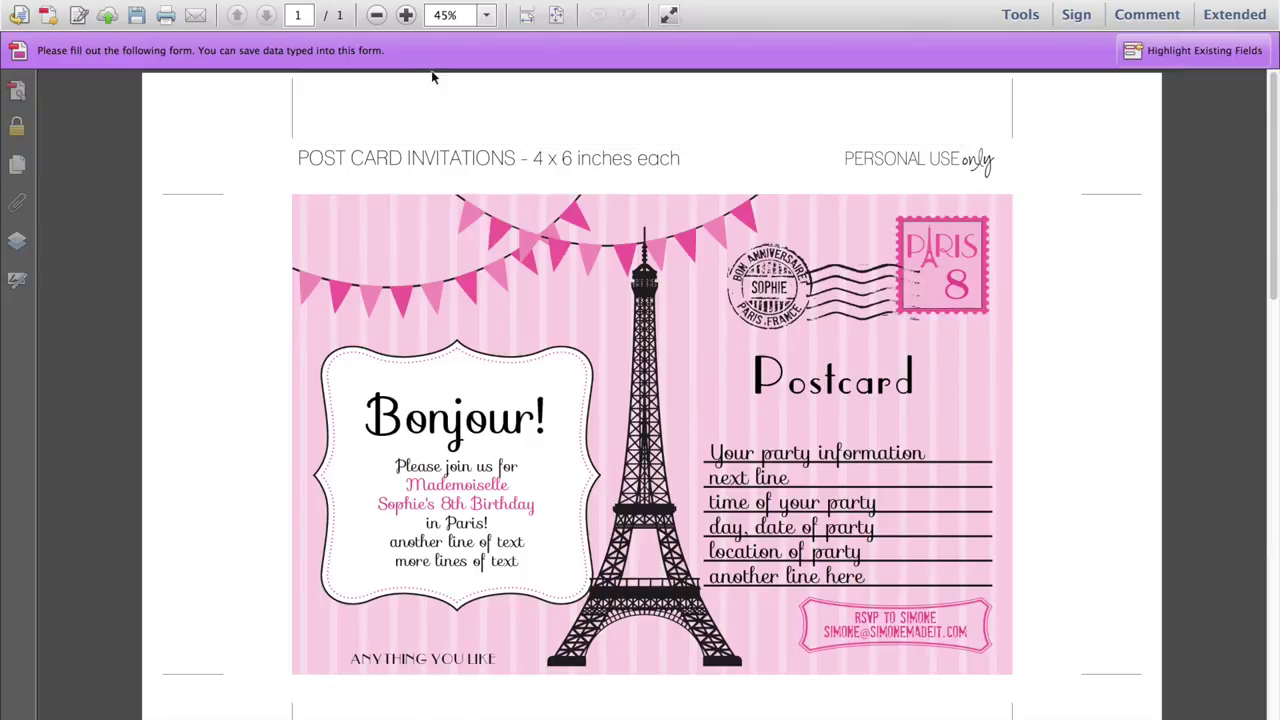
# Fit the whole page in view and print the two-postcard page at actual size
pyautogui.click(556, 15)
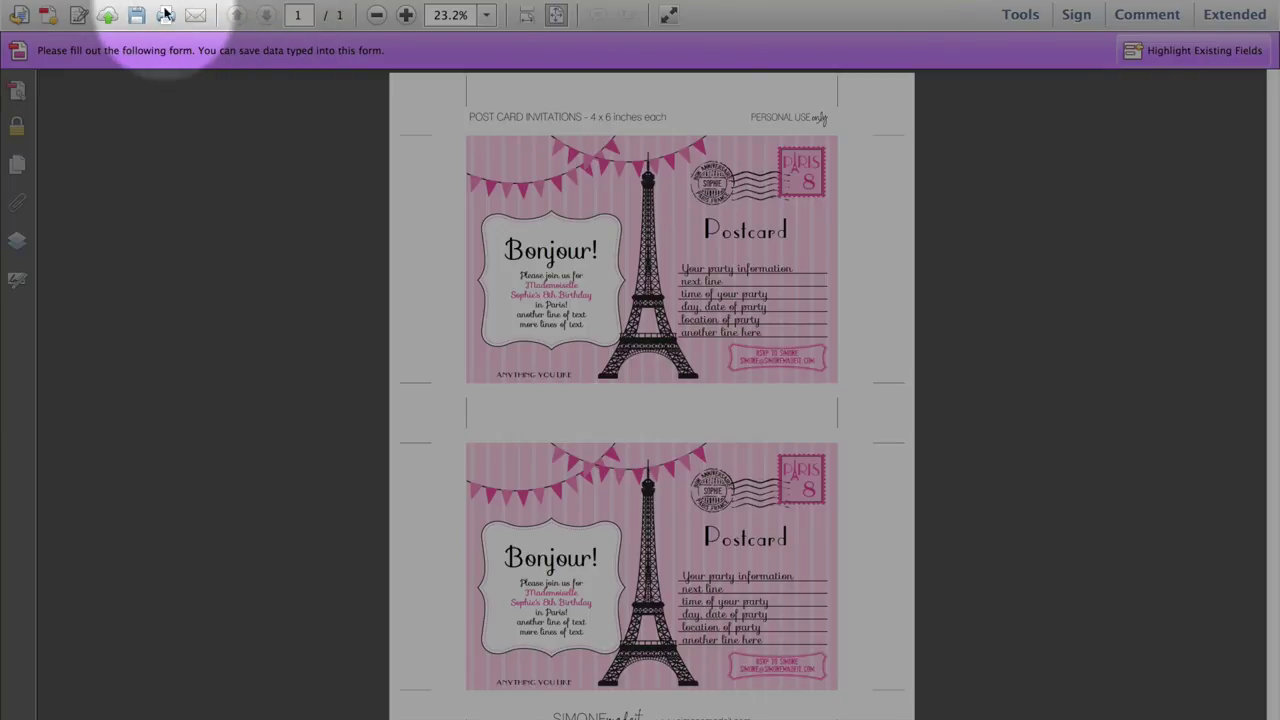
pyautogui.click(166, 14)
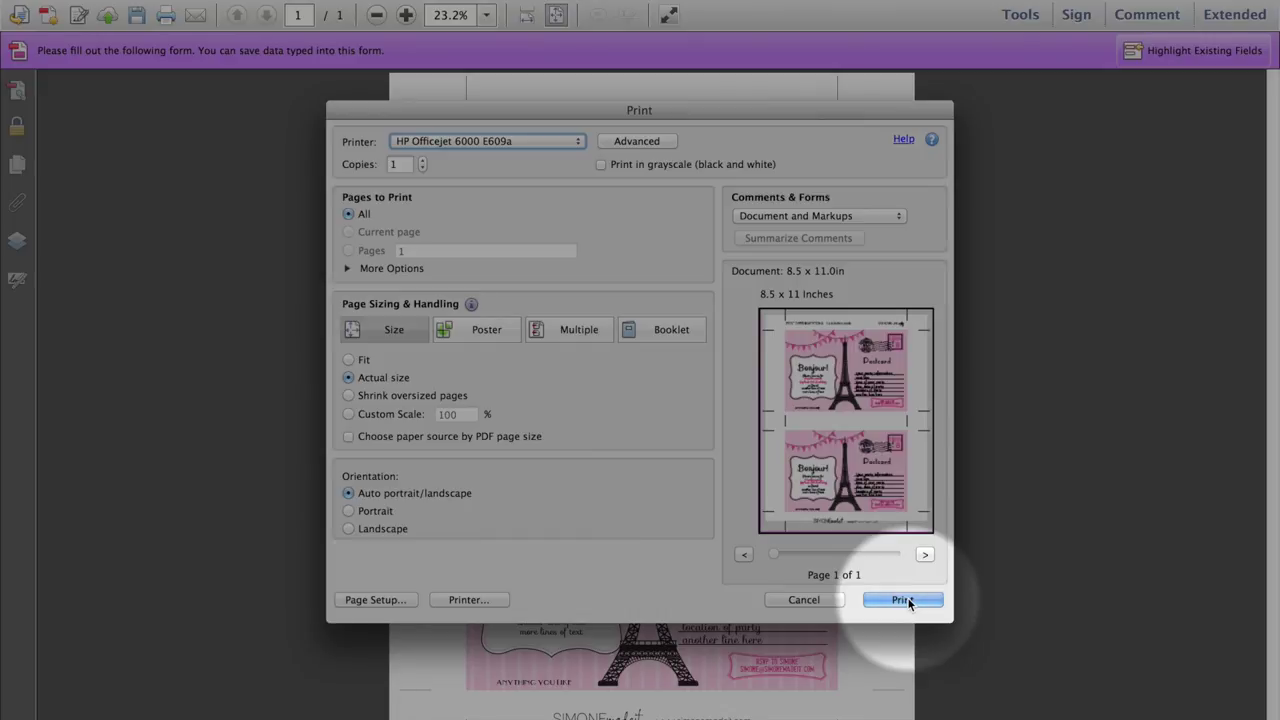
pyautogui.click(905, 600)
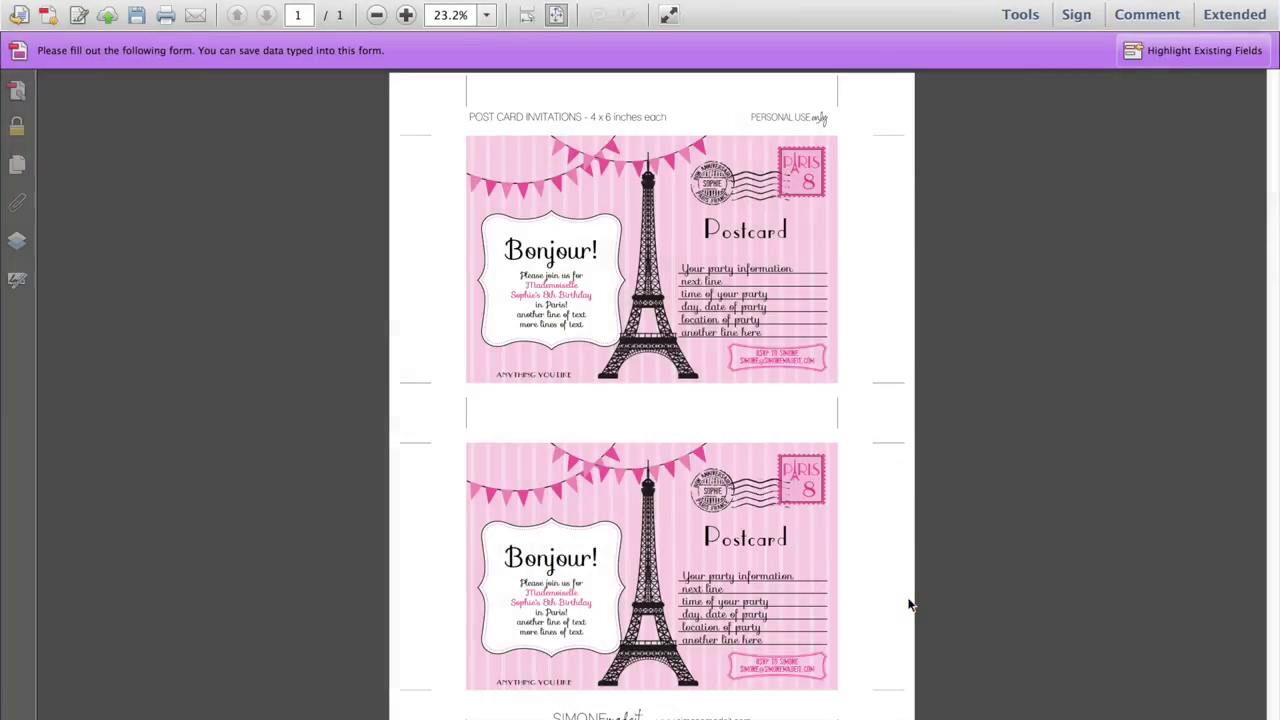